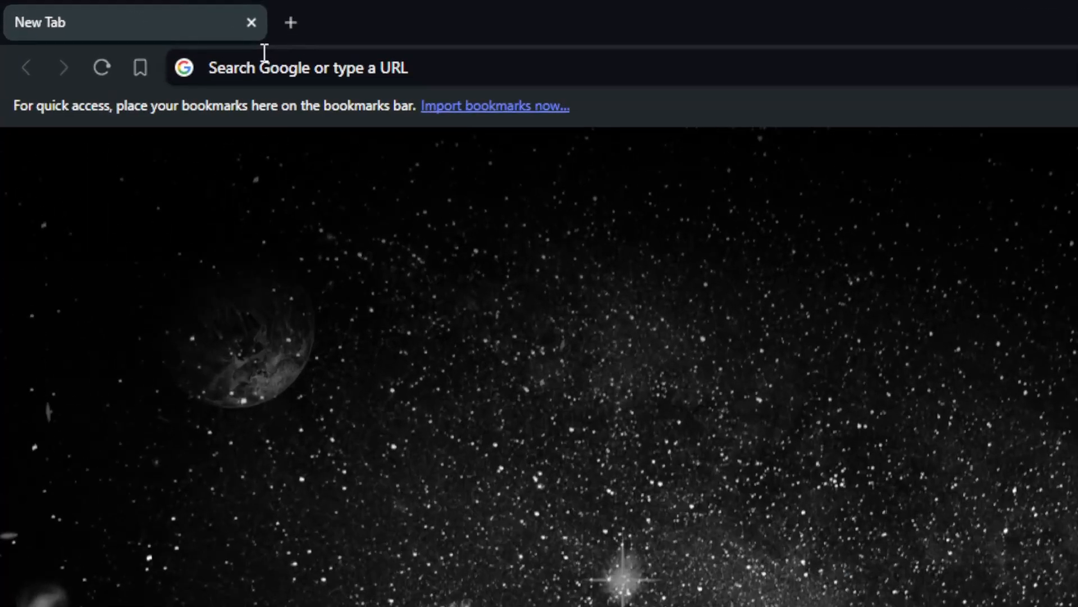
Step: Go to wix.com in the browser
{"action": "left_click", "coordinate": [264, 53]}
{"action": "type", "text": "wix."}
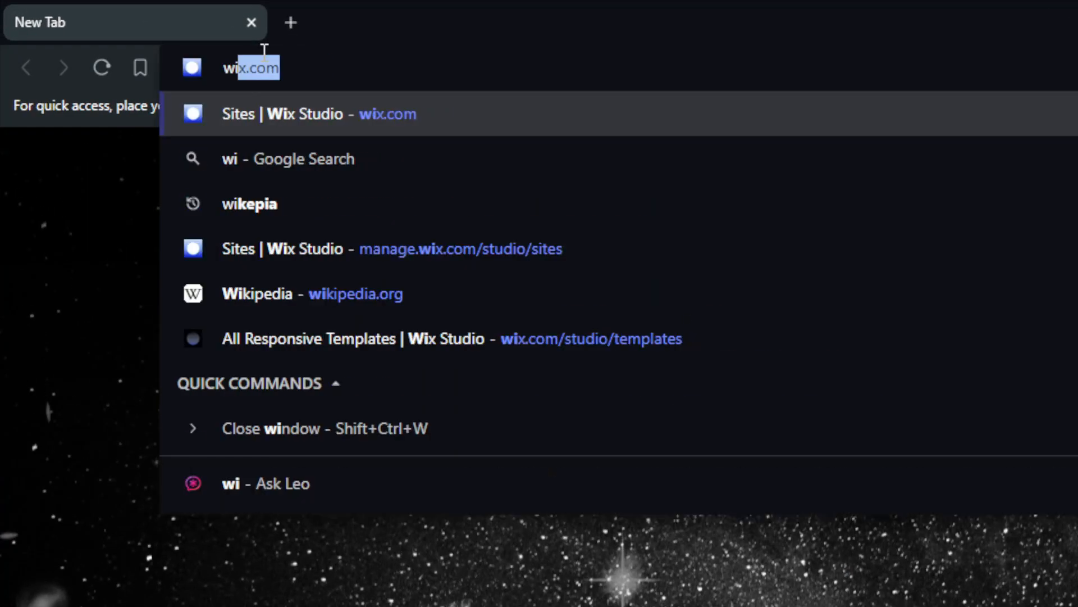
{"action": "type", "text": "com"}
{"action": "key", "text": "Return"}
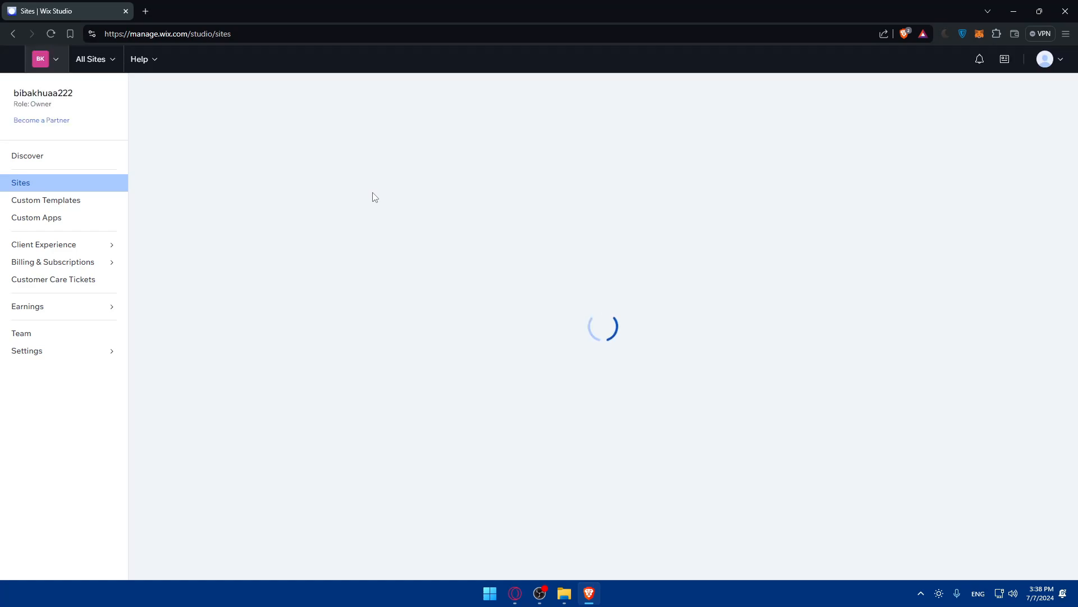
Step: Load wix.com in a private window and view the site's language choices without changing the language
{"action": "key", "text": "ctrl+shift+n"}
{"action": "type", "text": "wix.com"}
{"action": "key", "text": "Return"}
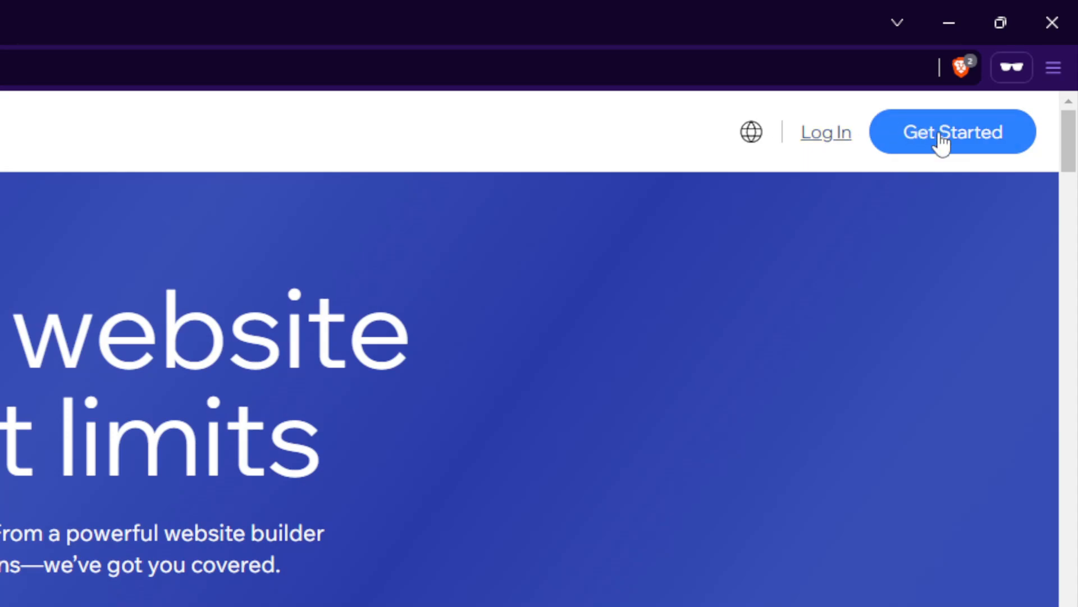
{"action": "left_click", "coordinate": [753, 132]}
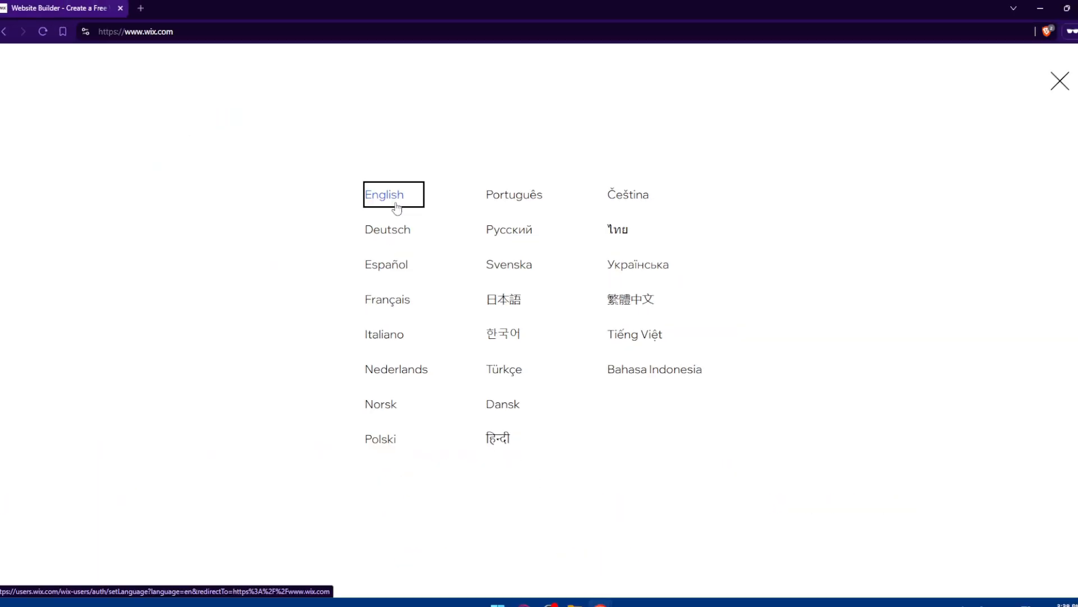
{"action": "left_click", "coordinate": [1060, 81]}
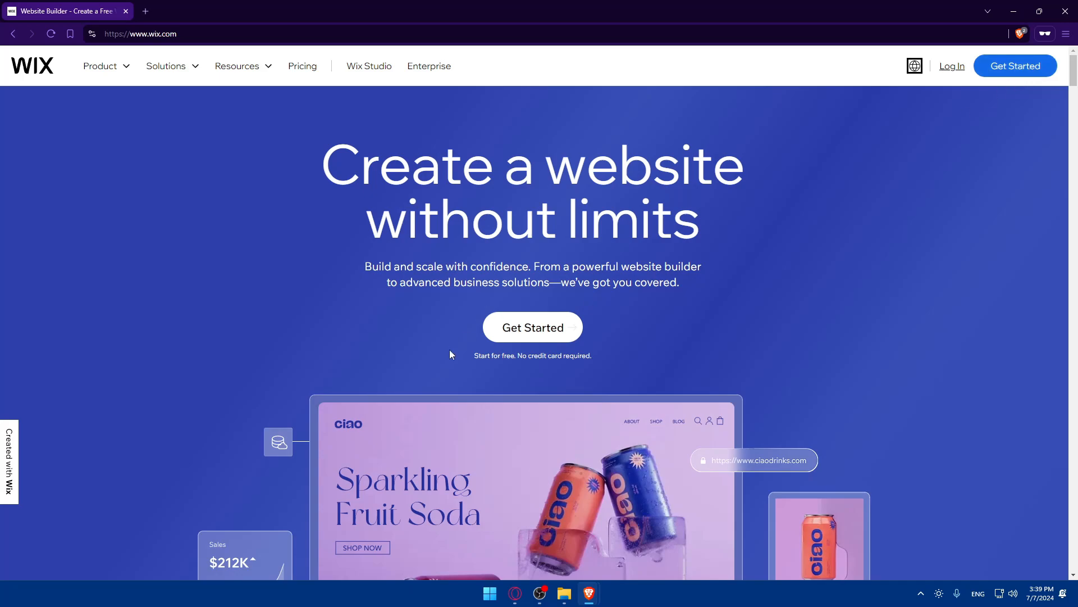
Step: View the Wix Log In and Sign Up pages, then close the private window
{"action": "left_click_drag", "start_coordinate": [450, 354], "coordinate": [542, 363]}
{"action": "left_click", "coordinate": [492, 360]}
{"action": "left_click", "coordinate": [947, 68]}
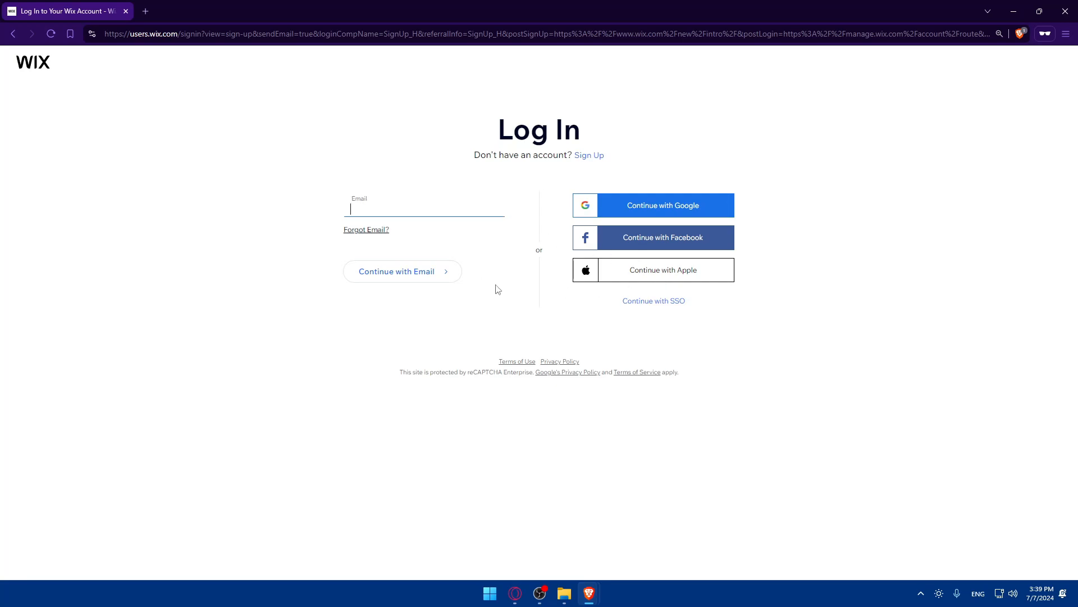
{"action": "key", "text": "alt+Left"}
{"action": "left_click", "coordinate": [999, 76]}
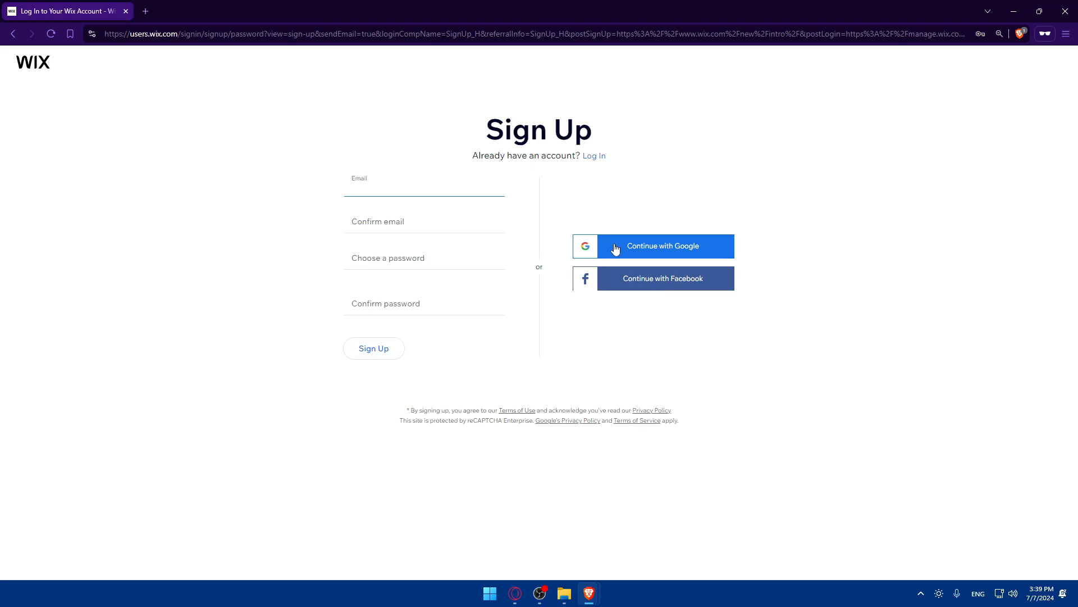
{"action": "left_click", "coordinate": [687, 166]}
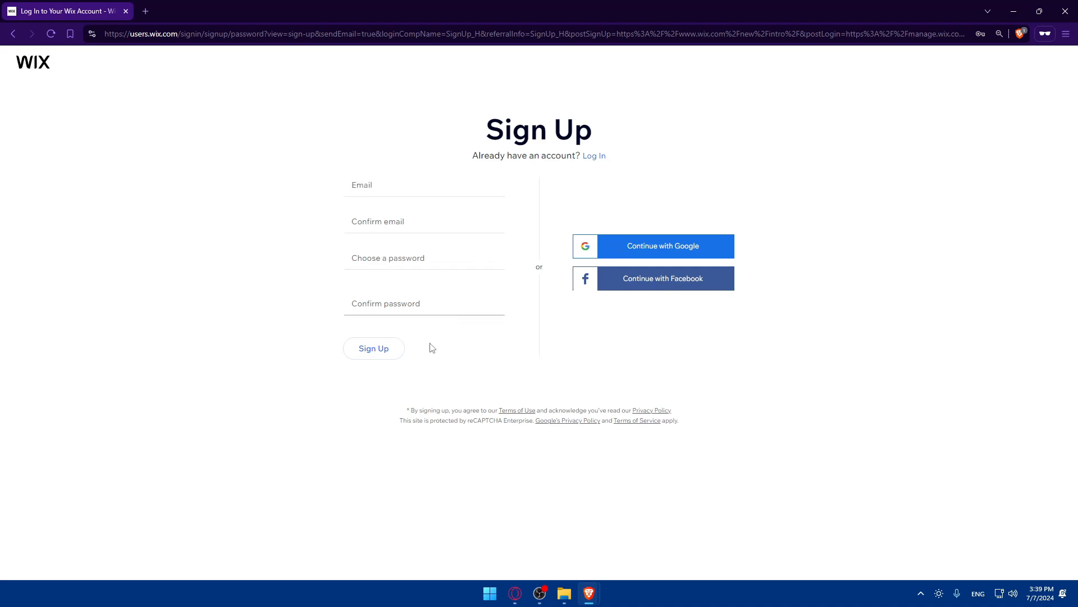
{"action": "left_click", "coordinate": [593, 157]}
{"action": "left_click", "coordinate": [1065, 10]}
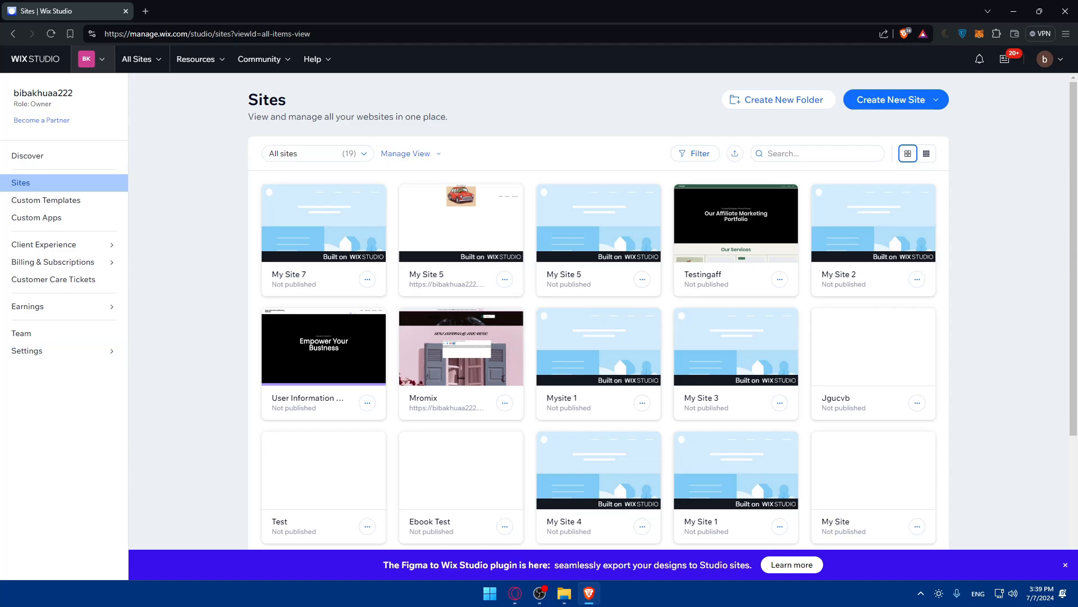
Step: Select My Site 7 from the account's sites and open it for editing
{"action": "left_click", "coordinate": [897, 101]}
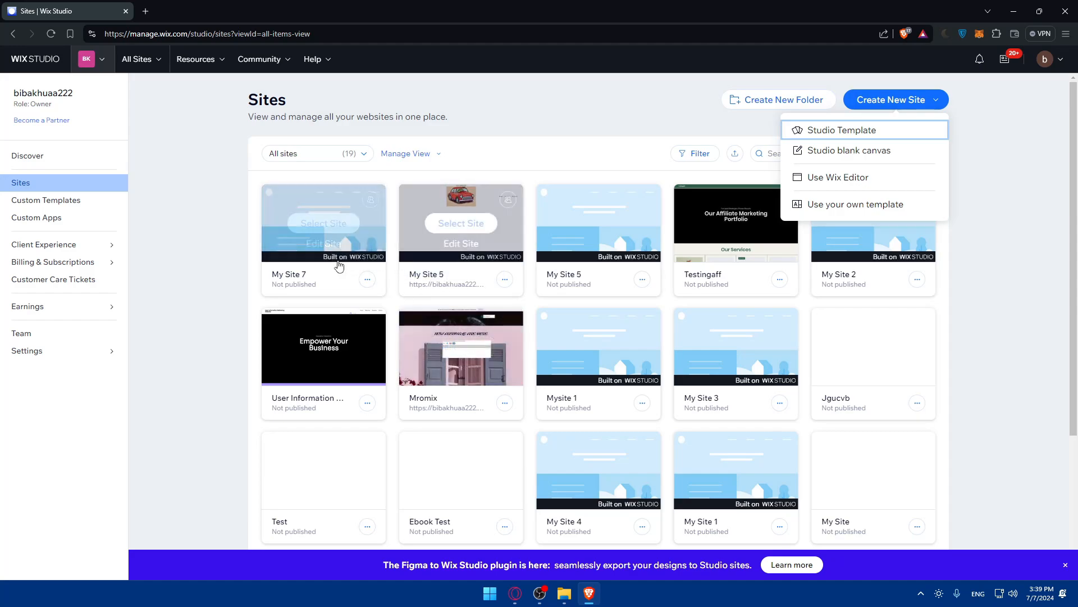
{"action": "left_click", "coordinate": [340, 225]}
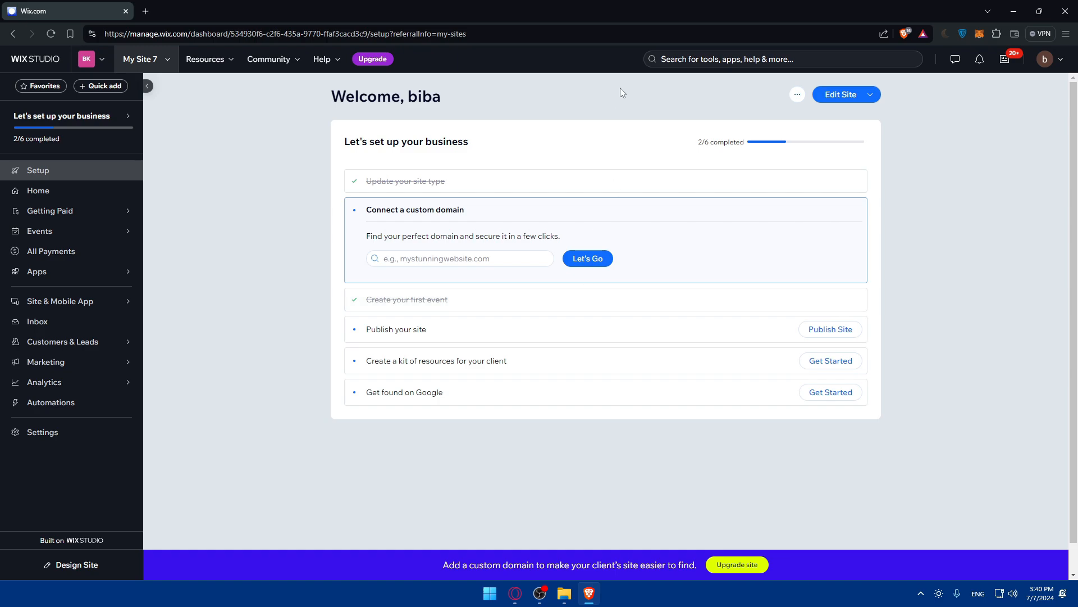
{"action": "left_click", "coordinate": [840, 96]}
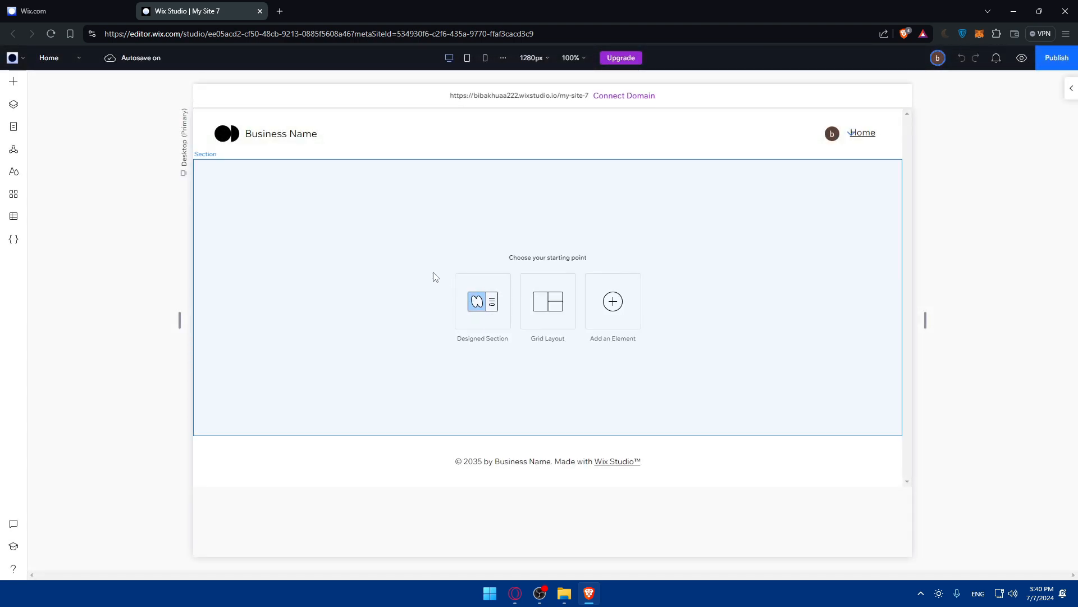
Step: Add an online store to the site from the Store elements
{"action": "left_click", "coordinate": [802, 152]}
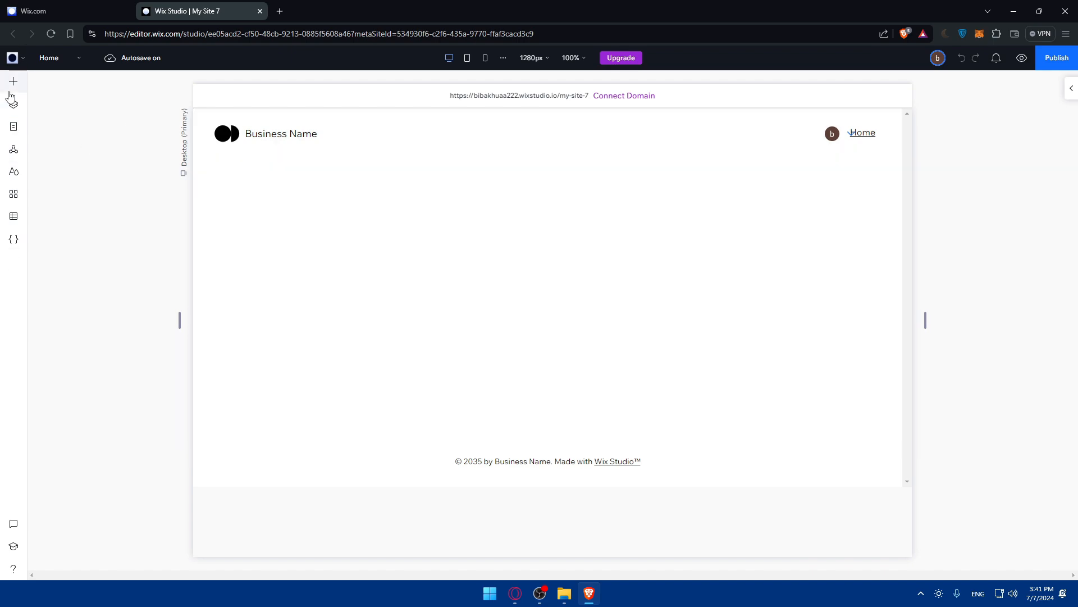
{"action": "left_click", "coordinate": [26, 80]}
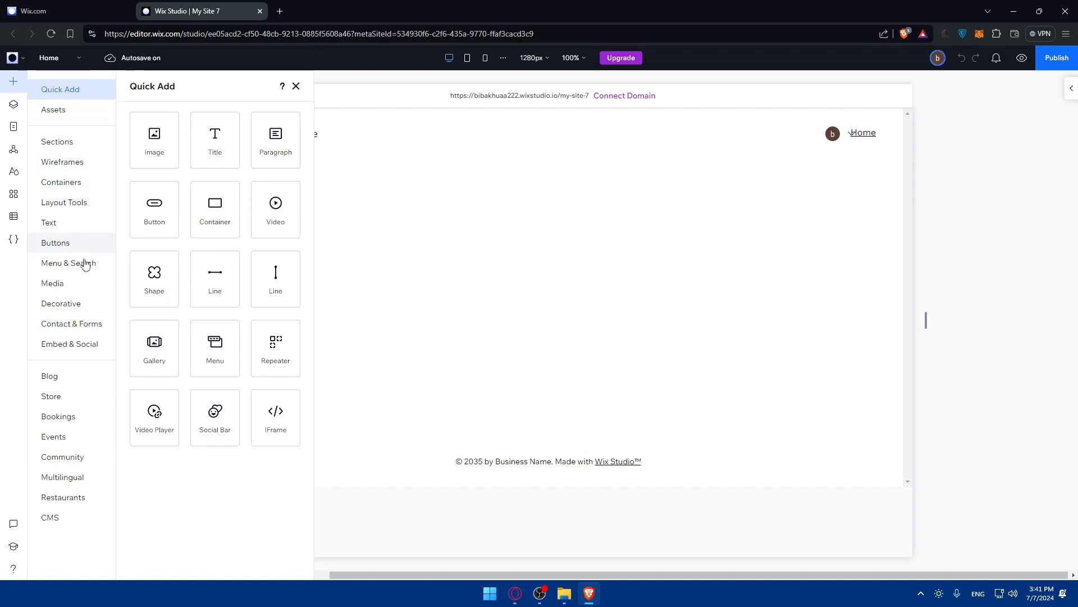
{"action": "left_click", "coordinate": [56, 400]}
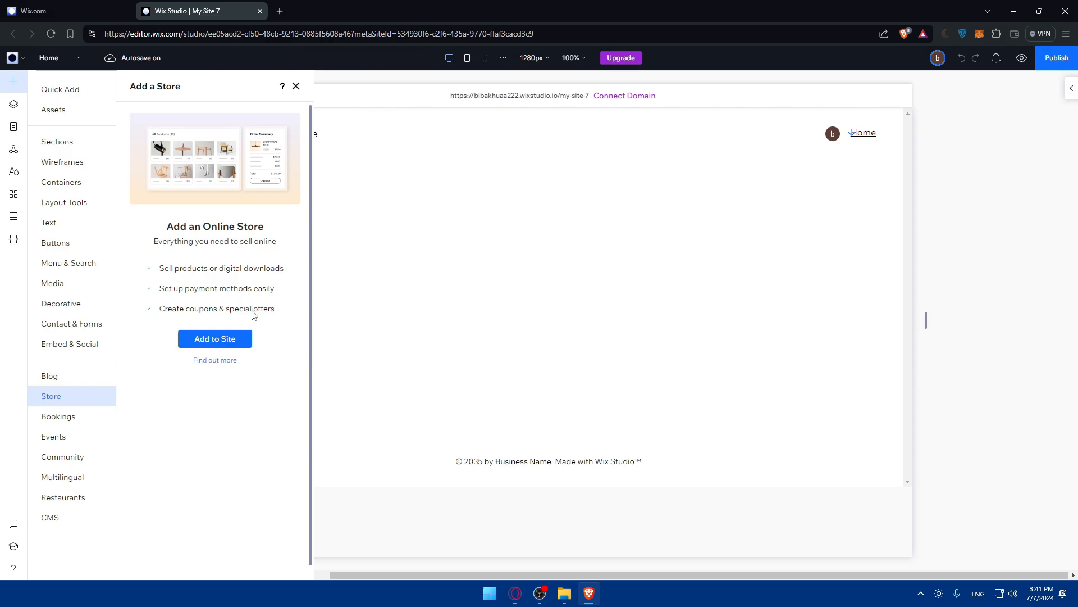
{"action": "left_click", "coordinate": [215, 340]}
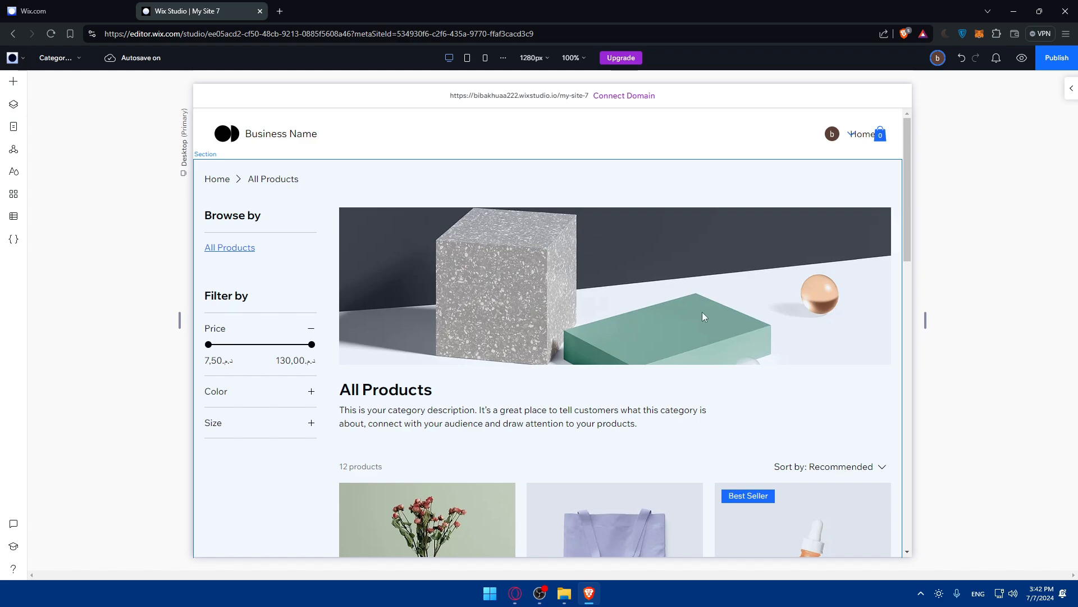
Step: Look through the store's Category Page and its product grid, and examine the additional options for the page element
{"action": "scroll", "coordinate": [703, 315], "scroll_direction": "down", "scroll_amount": 15}
{"action": "scroll", "coordinate": [703, 318], "scroll_direction": "up", "scroll_amount": 8}
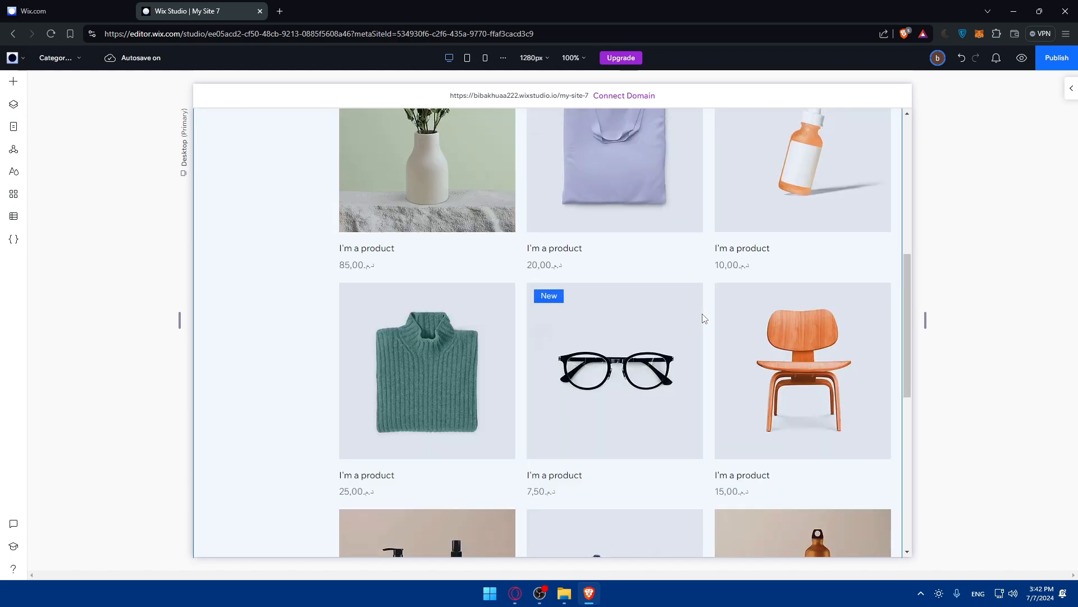
{"action": "scroll", "coordinate": [704, 318], "scroll_direction": "up", "scroll_amount": 8}
{"action": "left_click", "coordinate": [446, 295]}
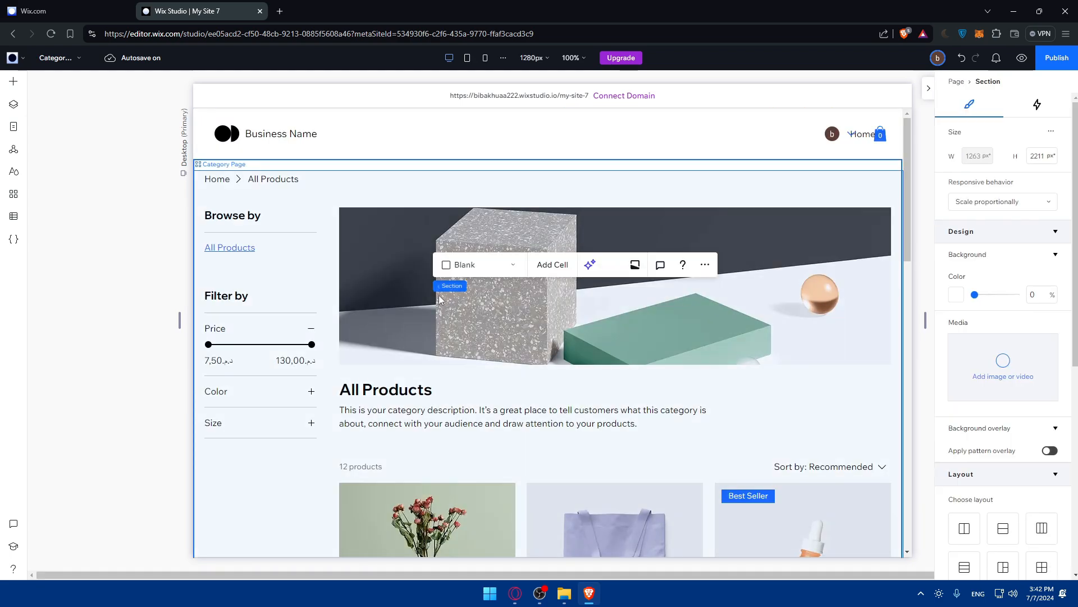
{"action": "scroll", "coordinate": [441, 448], "scroll_direction": "down", "scroll_amount": 2}
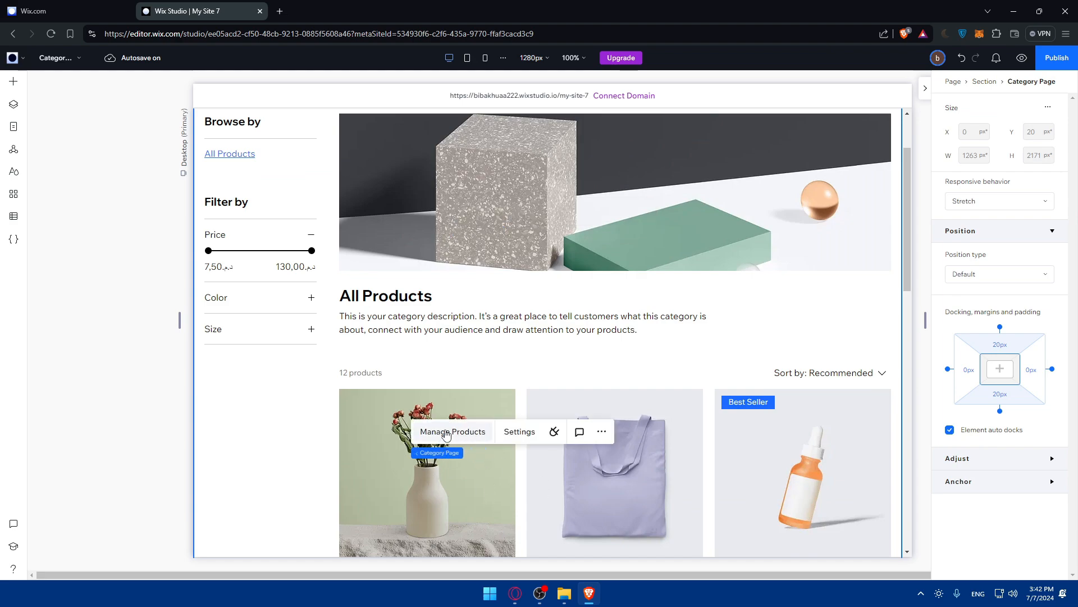
{"action": "left_click", "coordinate": [602, 431]}
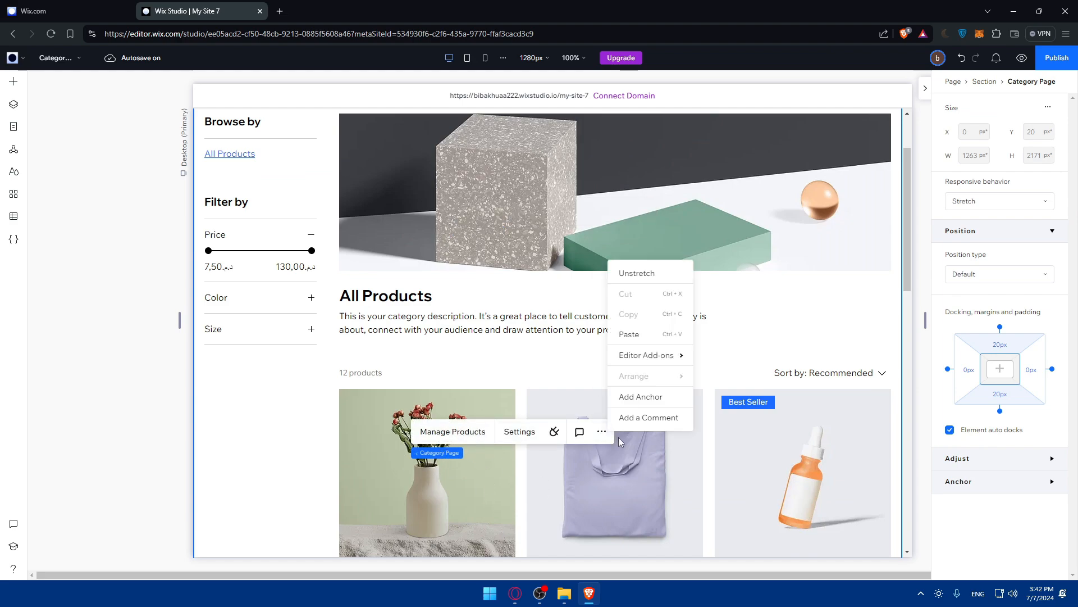
{"action": "left_click", "coordinate": [533, 291]}
{"action": "left_click", "coordinate": [496, 217]}
{"action": "left_click", "coordinate": [502, 312]}
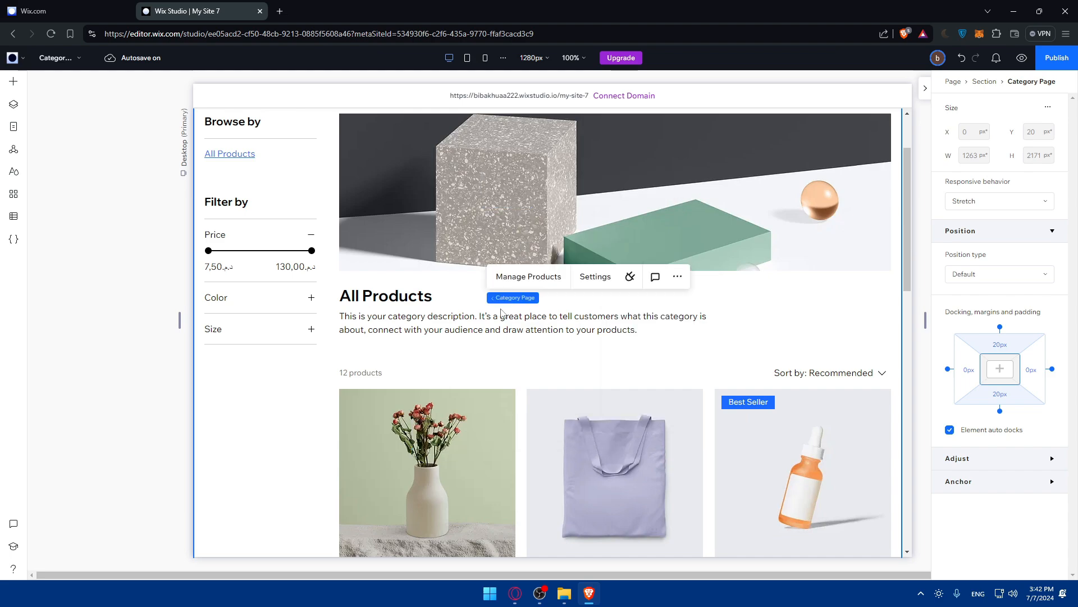
{"action": "scroll", "coordinate": [450, 284], "scroll_direction": "up", "scroll_amount": 2}
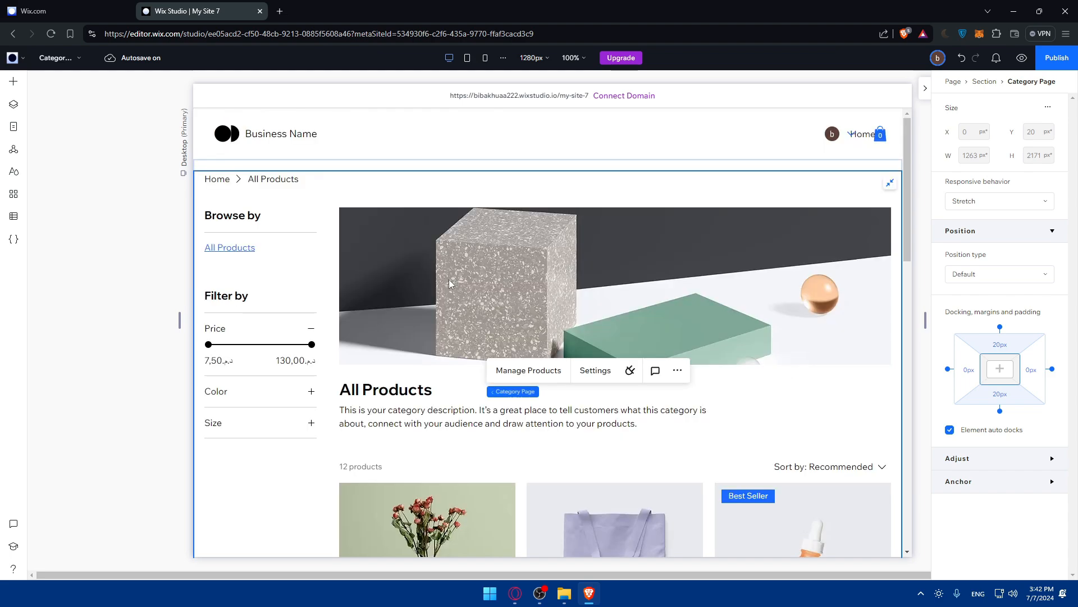
{"action": "right_click", "coordinate": [497, 304]}
{"action": "left_click", "coordinate": [674, 266]}
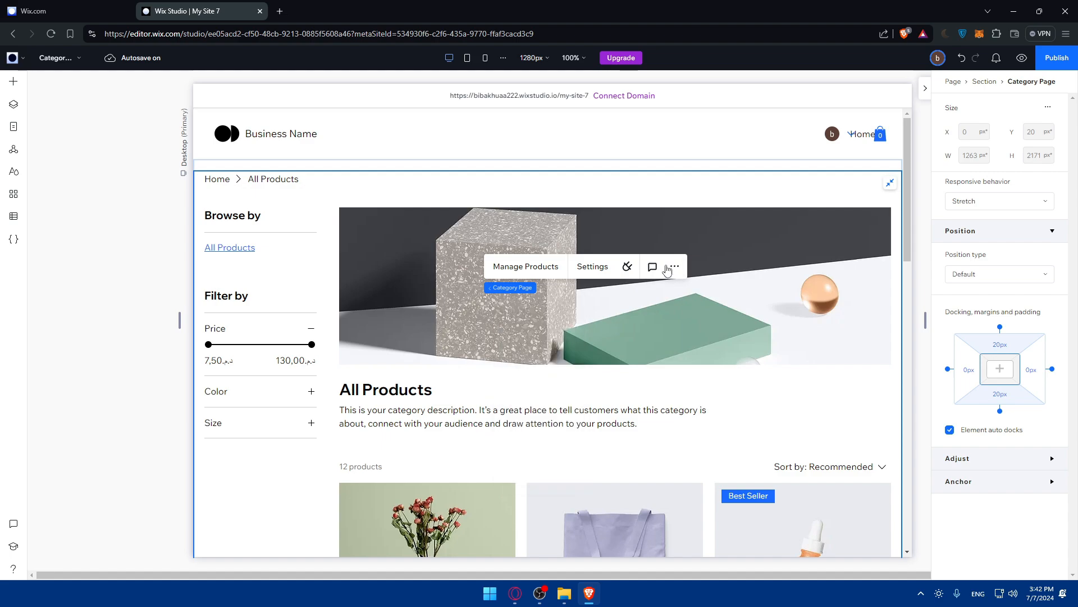
{"action": "left_click", "coordinate": [603, 329]}
{"action": "scroll", "coordinate": [638, 308], "scroll_direction": "down", "scroll_amount": 5}
{"action": "scroll", "coordinate": [638, 308], "scroll_direction": "up", "scroll_amount": 5}
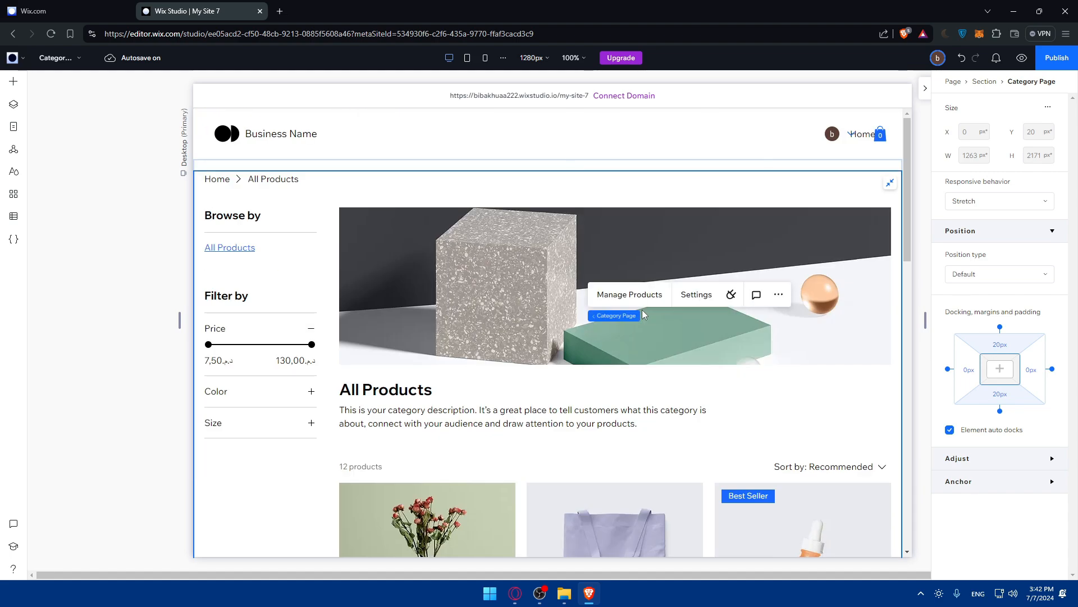
Step: Unstretch the Category Page element and check its additional options
{"action": "left_click", "coordinate": [892, 183]}
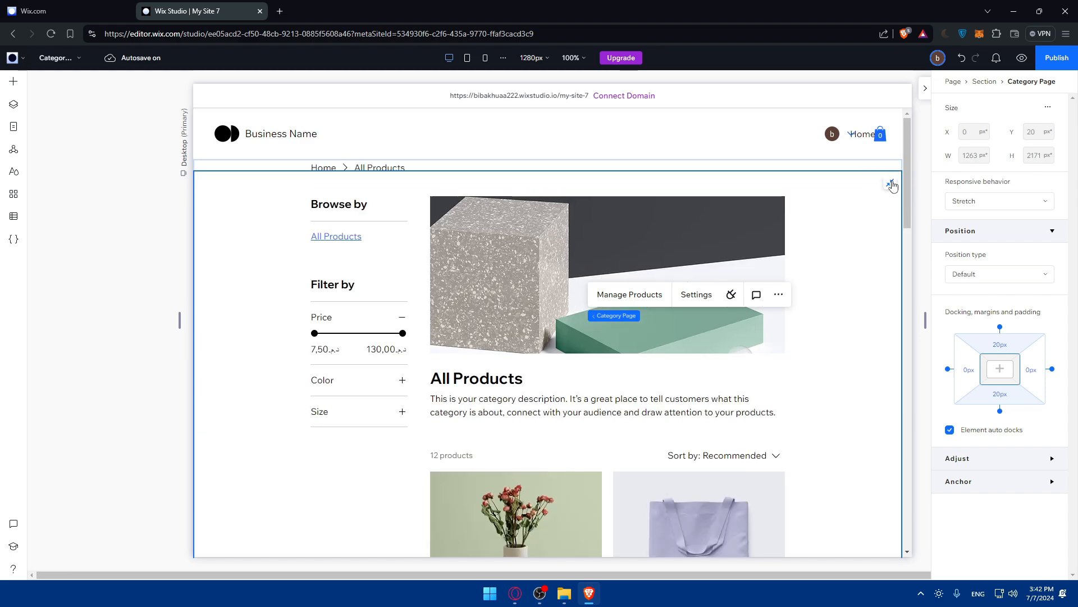
{"action": "scroll", "coordinate": [818, 232], "scroll_direction": "down", "scroll_amount": 5}
{"action": "scroll", "coordinate": [707, 250], "scroll_direction": "up", "scroll_amount": 5}
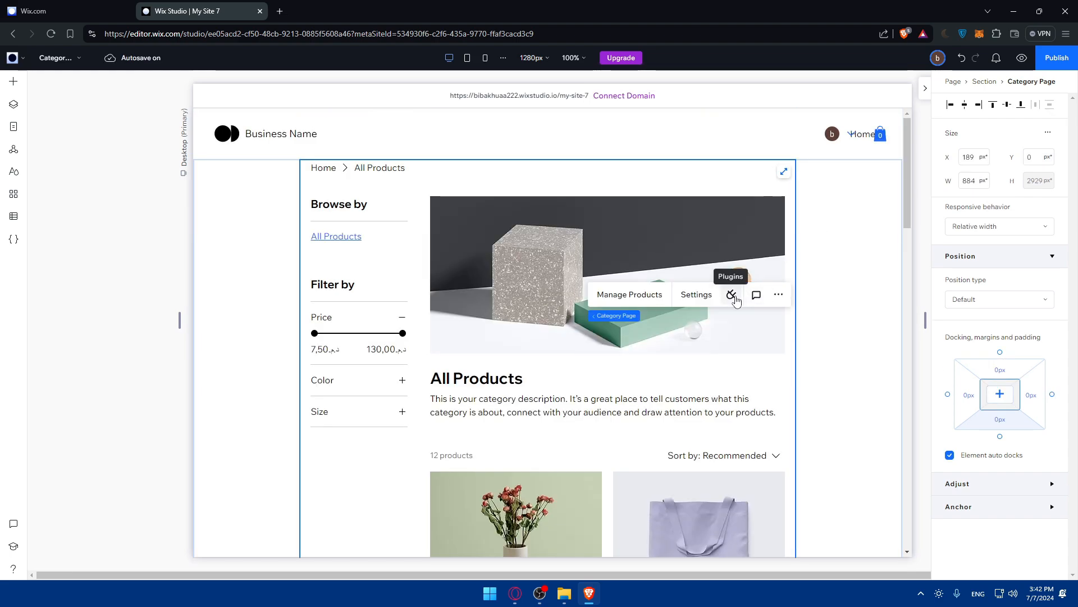
{"action": "left_click", "coordinate": [778, 295]}
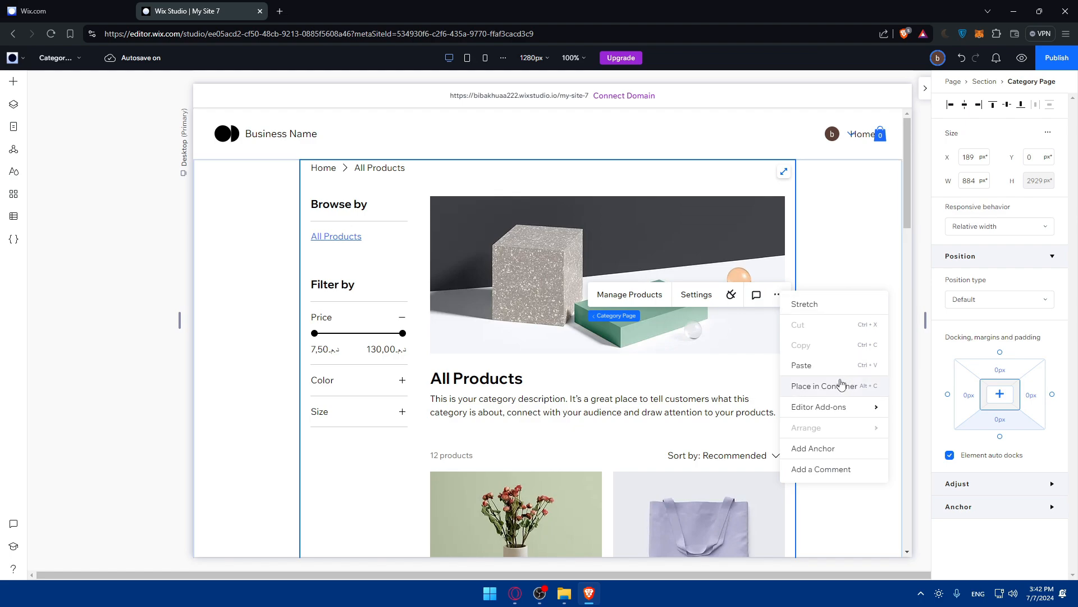
{"action": "left_click", "coordinate": [535, 227]}
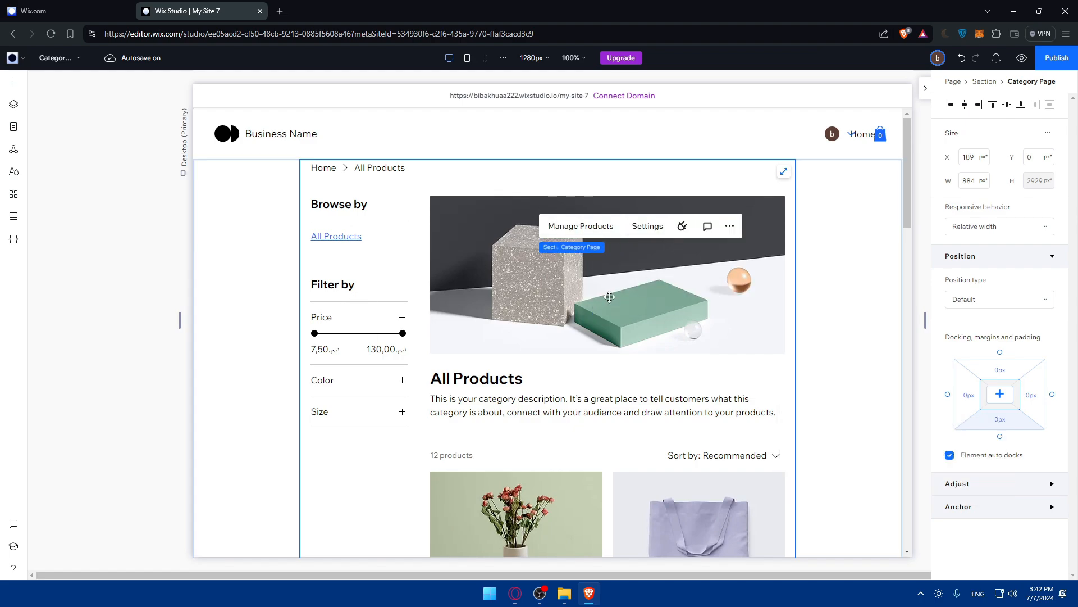
Step: Open the product manager from the Category Page, look through the product list and dismiss the tip about physical or digital products
{"action": "left_click", "coordinate": [559, 229]}
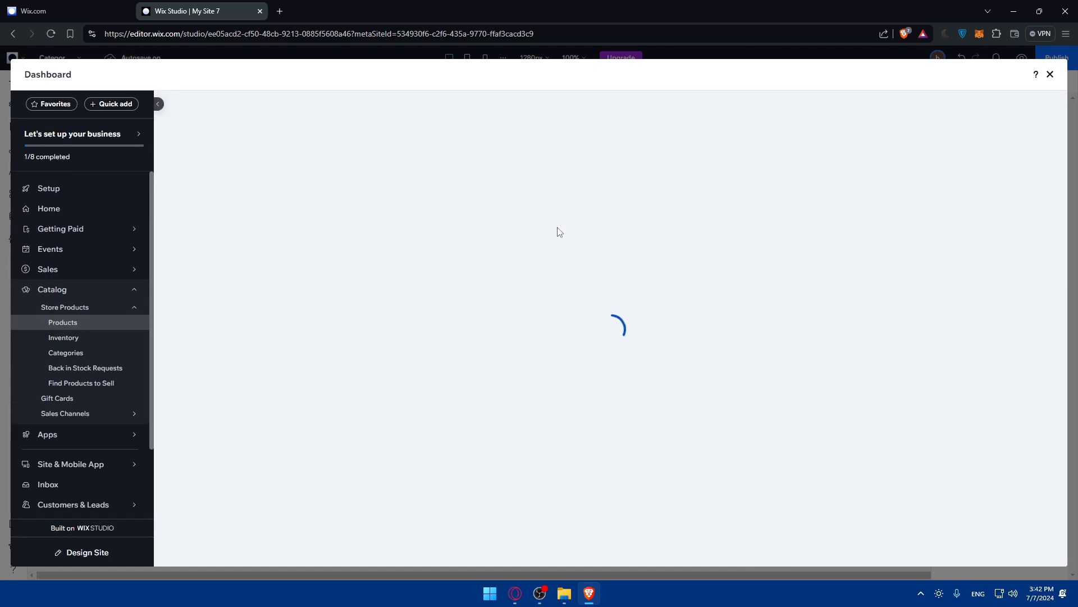
{"action": "scroll", "coordinate": [618, 281], "scroll_direction": "down", "scroll_amount": 5}
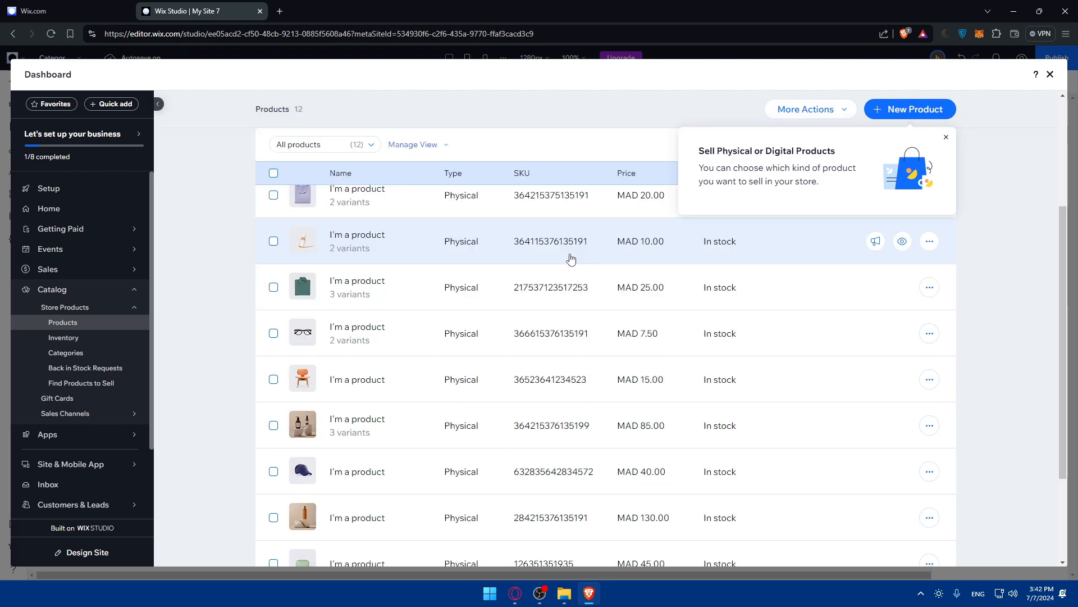
{"action": "scroll", "coordinate": [668, 326], "scroll_direction": "up", "scroll_amount": 5}
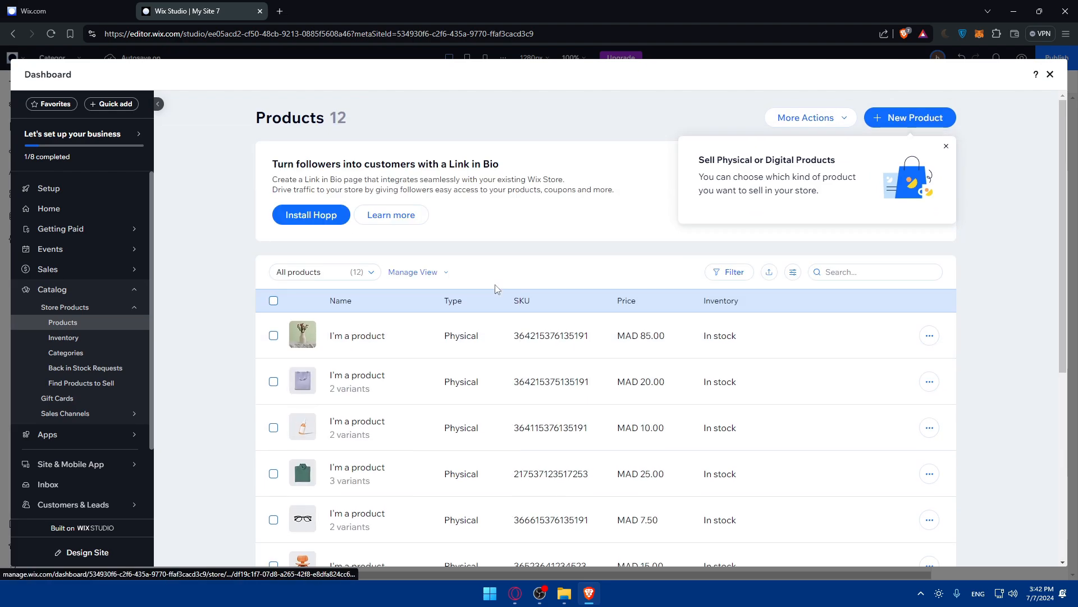
{"action": "left_click", "coordinate": [946, 146]}
Step: Delete the sample flower vase product priced MAD 85.00 from the store and confirm the deletion
{"action": "scroll", "coordinate": [932, 281], "scroll_direction": "down", "scroll_amount": 2}
{"action": "left_click", "coordinate": [930, 242]}
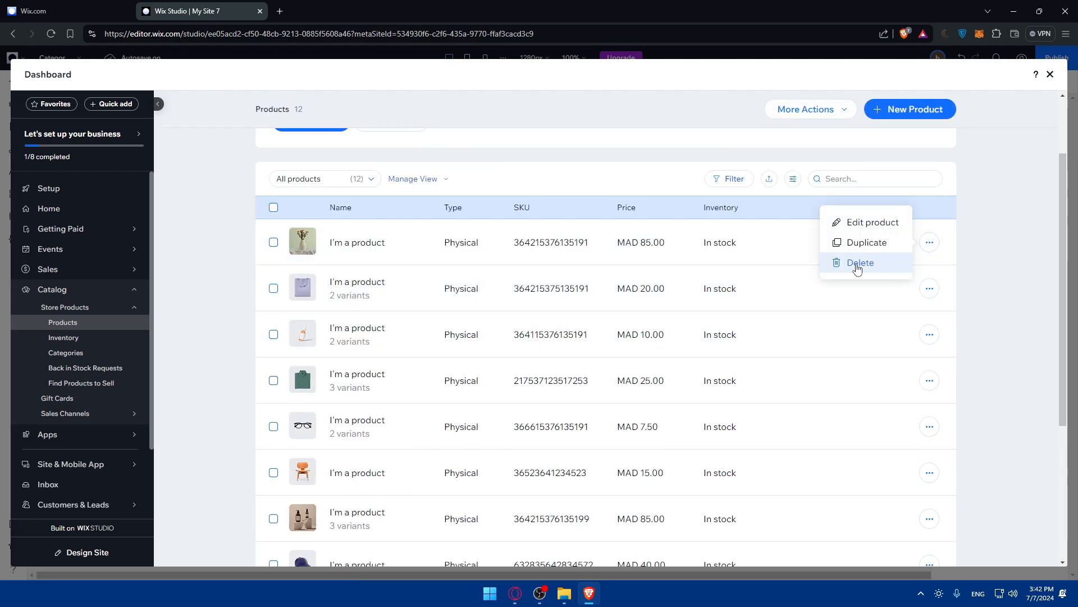
{"action": "left_click", "coordinate": [859, 262]}
{"action": "left_click", "coordinate": [673, 390]}
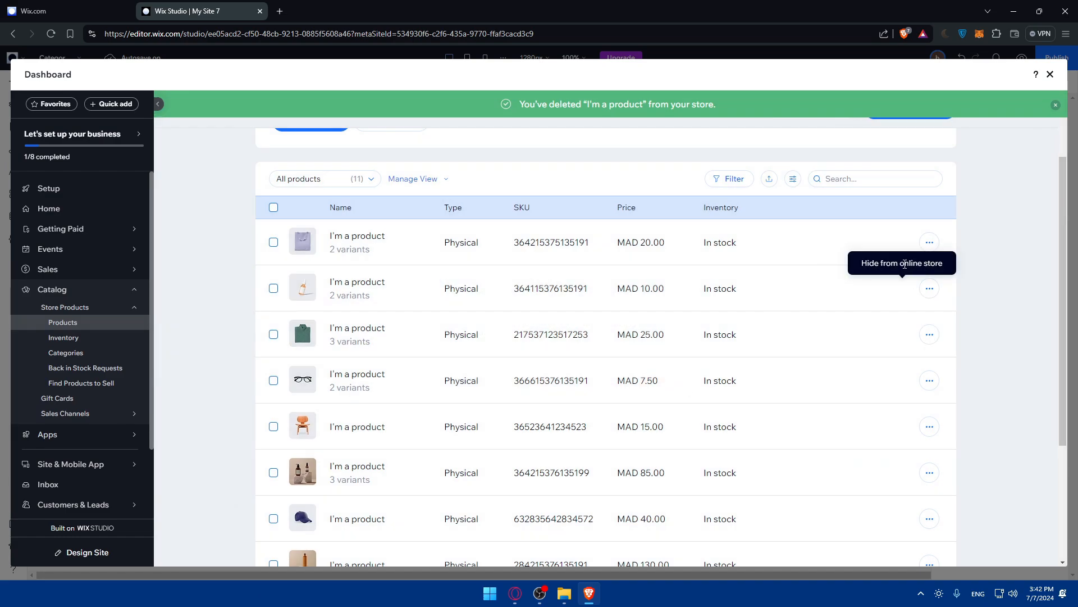
Step: Delete the sample purple tote bag product from the store and confirm the deletion
{"action": "left_click", "coordinate": [930, 242]}
{"action": "left_click", "coordinate": [867, 261]}
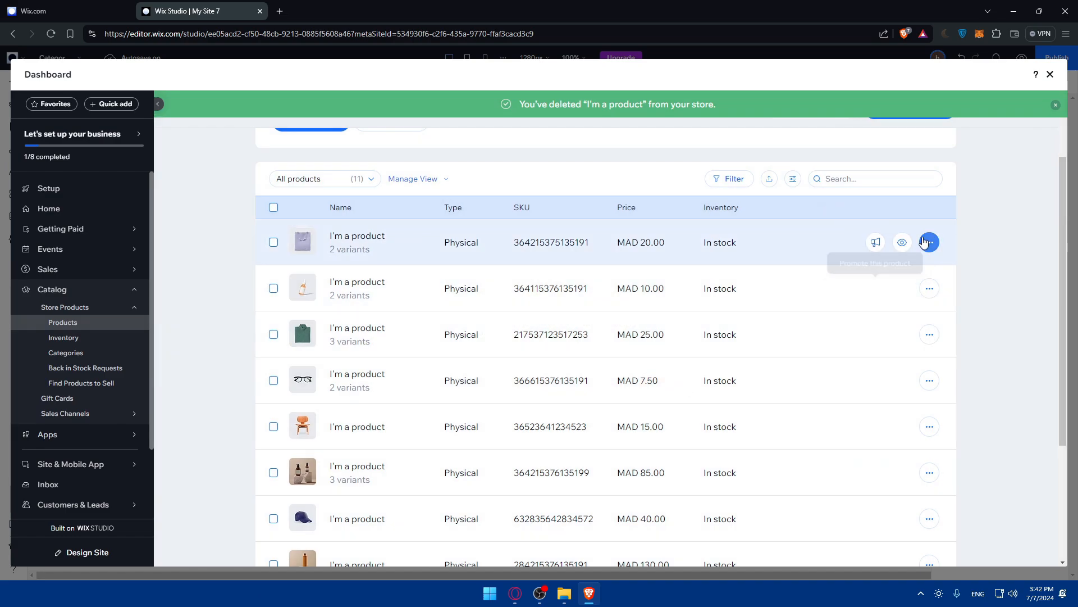
{"action": "left_click", "coordinate": [929, 242]}
{"action": "left_click", "coordinate": [865, 281]}
{"action": "left_click", "coordinate": [673, 390]}
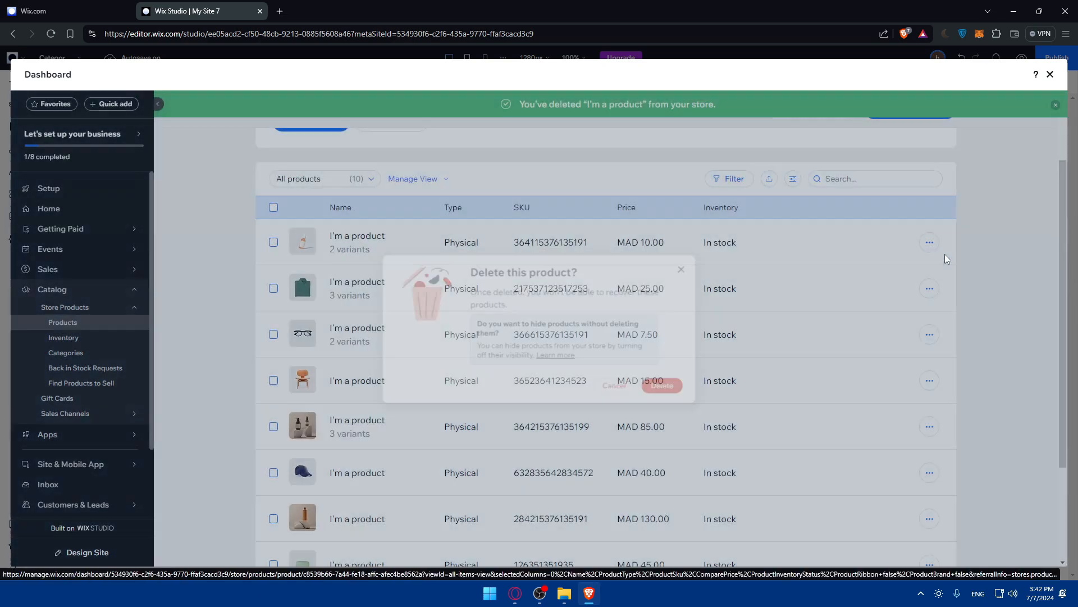
Step: Delete the sample green shirt priced MAD 25.00 and the orange chair priced MAD 15.00 from the store
{"action": "left_click", "coordinate": [929, 242]}
{"action": "left_click", "coordinate": [930, 288]}
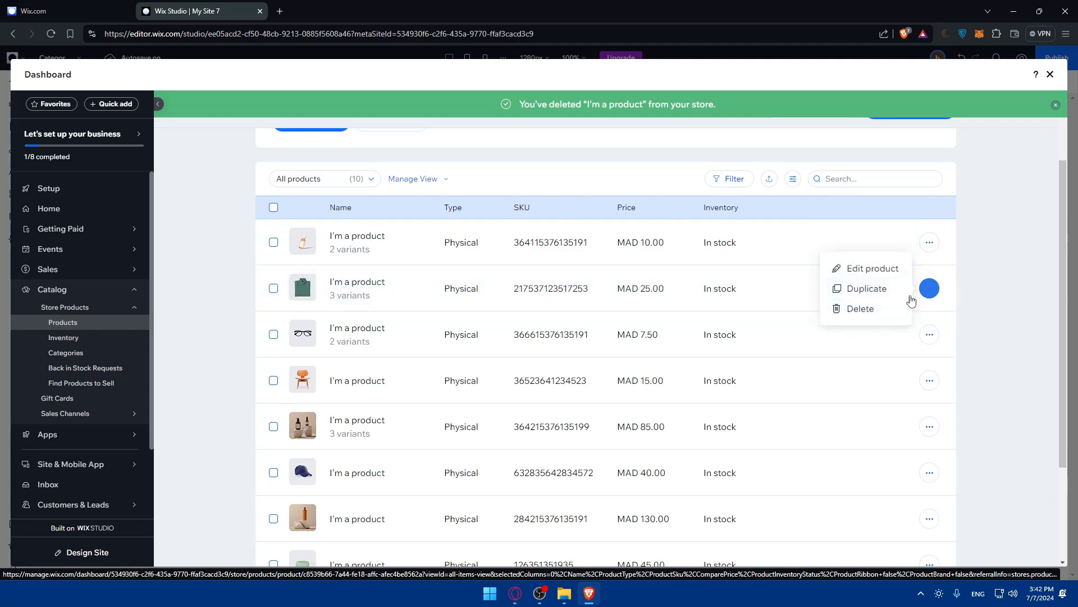
{"action": "left_click", "coordinate": [860, 308]}
{"action": "left_click", "coordinate": [924, 370]}
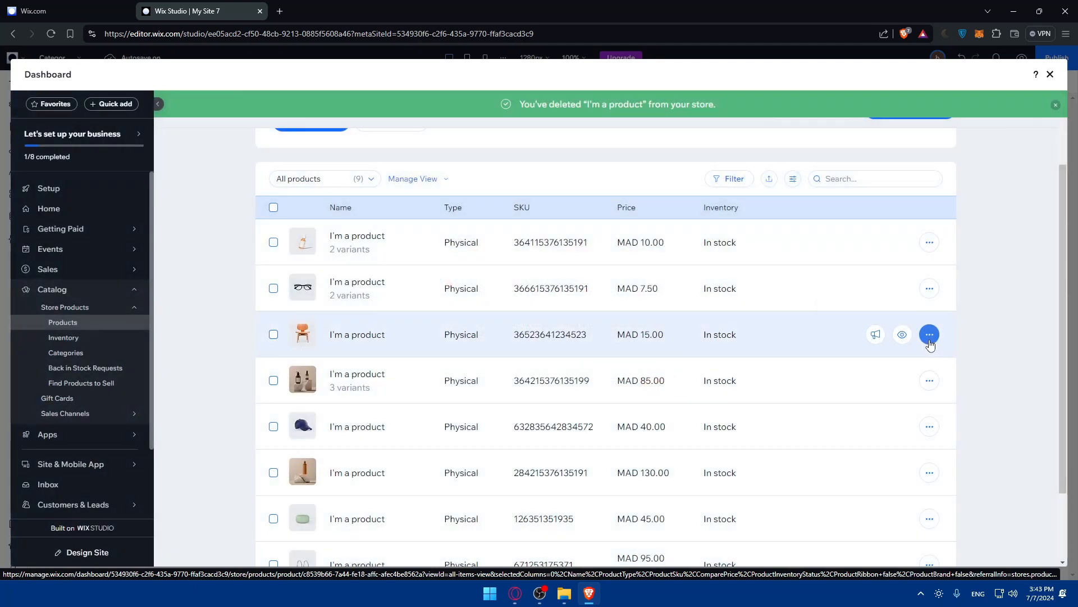
{"action": "left_click", "coordinate": [930, 334]}
{"action": "left_click", "coordinate": [877, 355]}
{"action": "left_click", "coordinate": [686, 392]}
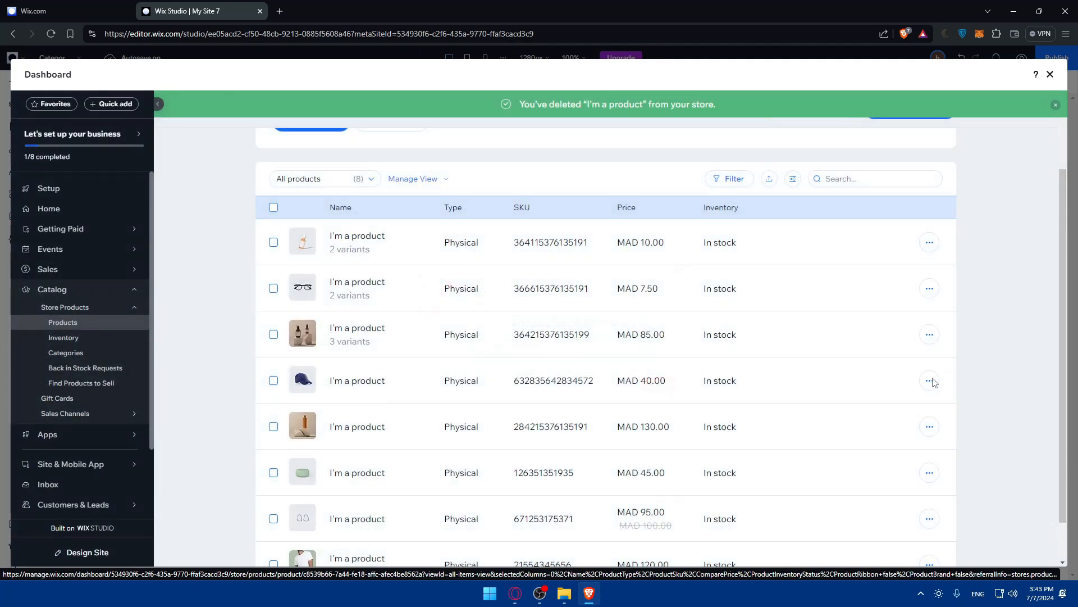
Step: Delete the sample blue cap priced MAD 40.00 and the green product priced MAD 45.00 from the store
{"action": "left_click", "coordinate": [929, 380]}
{"action": "left_click", "coordinate": [869, 400]}
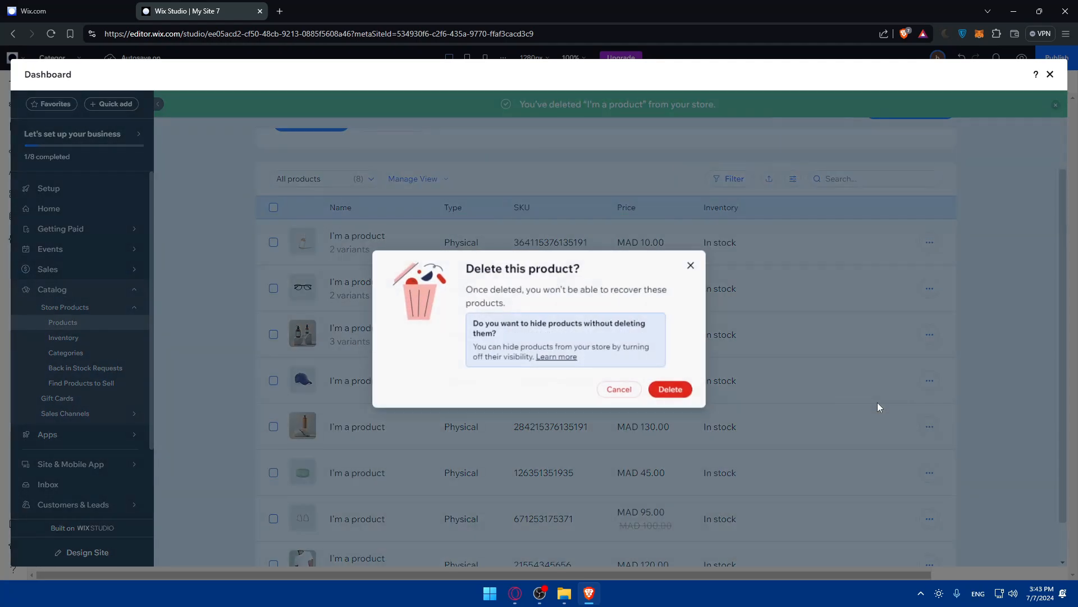
{"action": "left_click", "coordinate": [670, 392]}
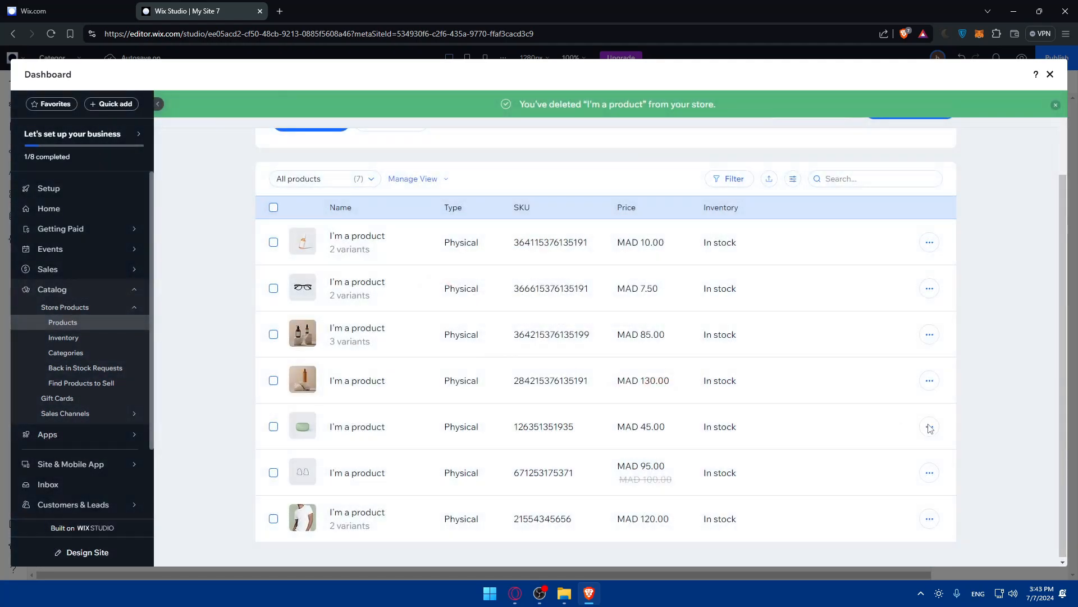
{"action": "left_click", "coordinate": [929, 426]}
{"action": "left_click", "coordinate": [879, 449]}
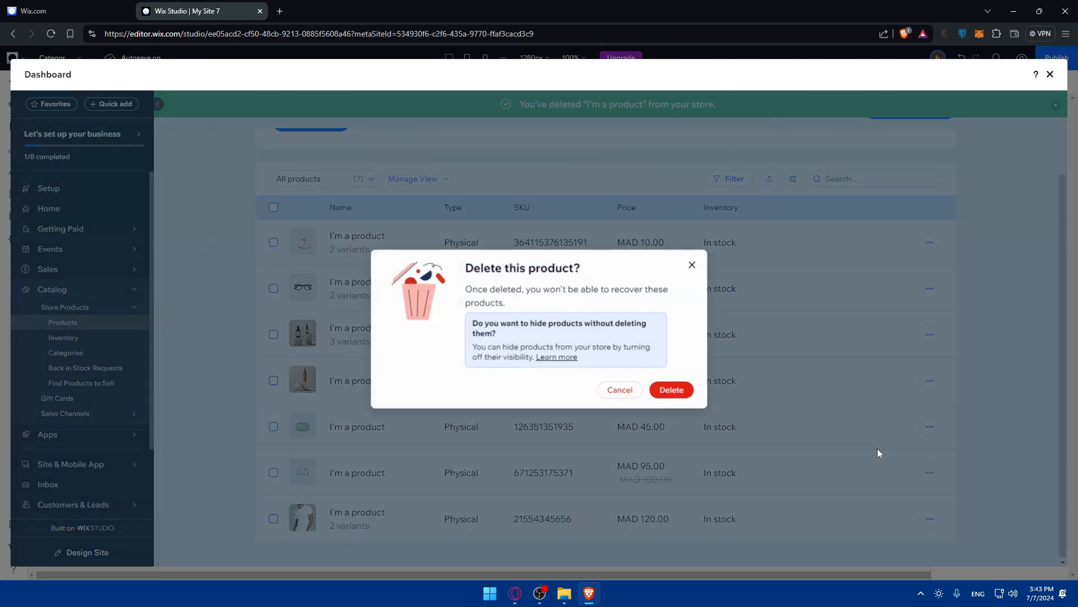
{"action": "left_click", "coordinate": [671, 389]}
Step: Delete the sample dark bottles product priced MAD 85.00 and the two-variant product priced MAD 10.00 from the store
{"action": "left_click", "coordinate": [929, 380]}
{"action": "left_click", "coordinate": [864, 400]}
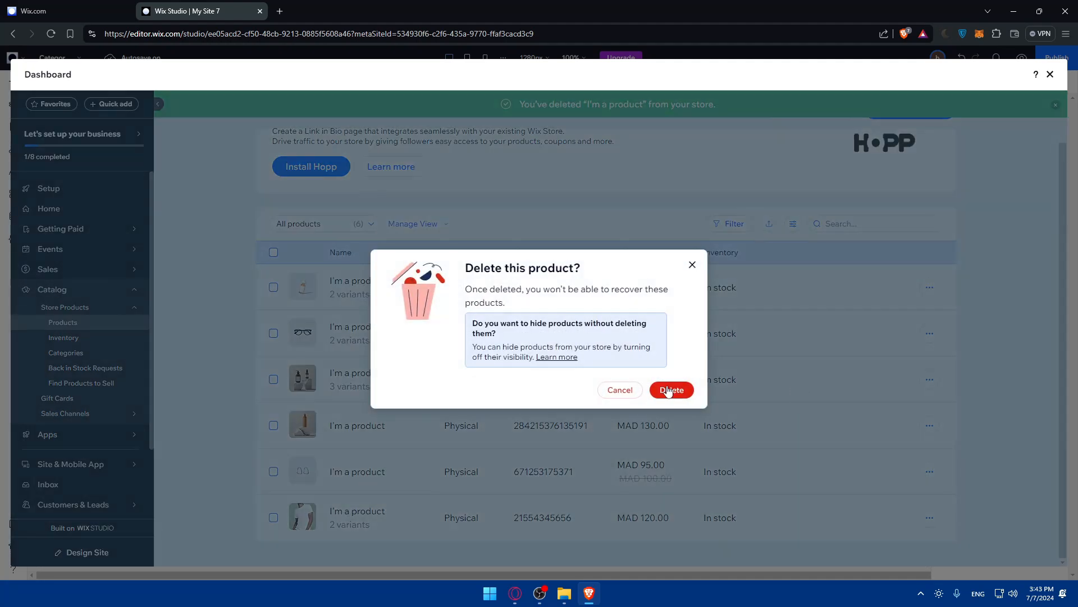
{"action": "left_click", "coordinate": [671, 388]}
{"action": "left_click", "coordinate": [929, 333]}
{"action": "left_click", "coordinate": [865, 355]}
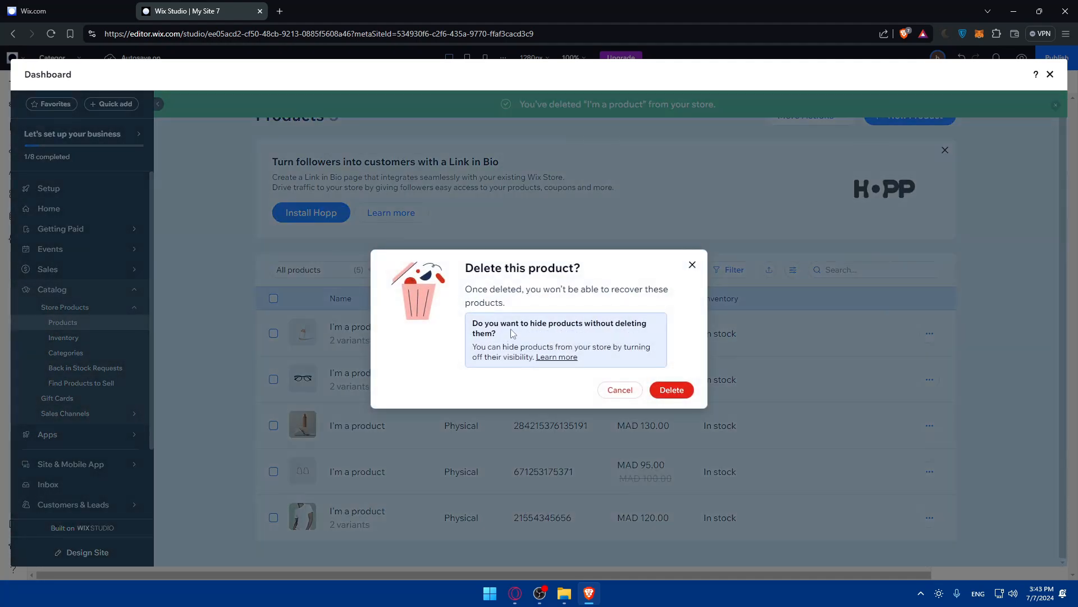
{"action": "left_click", "coordinate": [693, 393]}
Step: Delete the sample orange bottle product priced MAD 130.00 and the white T-shirt priced MAD 120.00 from the store
{"action": "left_click", "coordinate": [934, 380]}
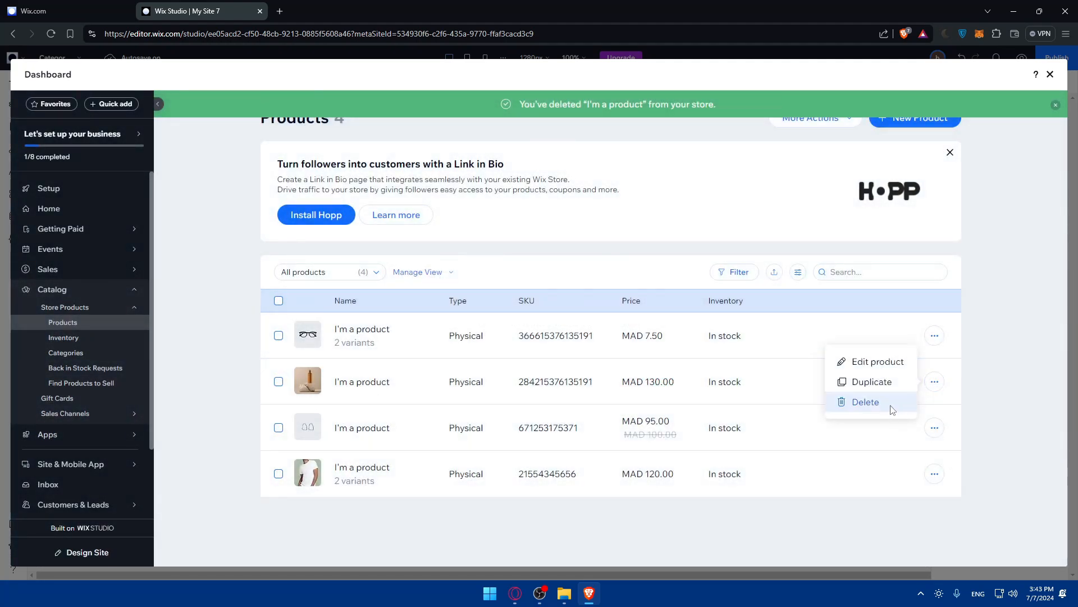
{"action": "left_click", "coordinate": [876, 400]}
{"action": "left_click", "coordinate": [671, 390]}
{"action": "left_click", "coordinate": [934, 428]}
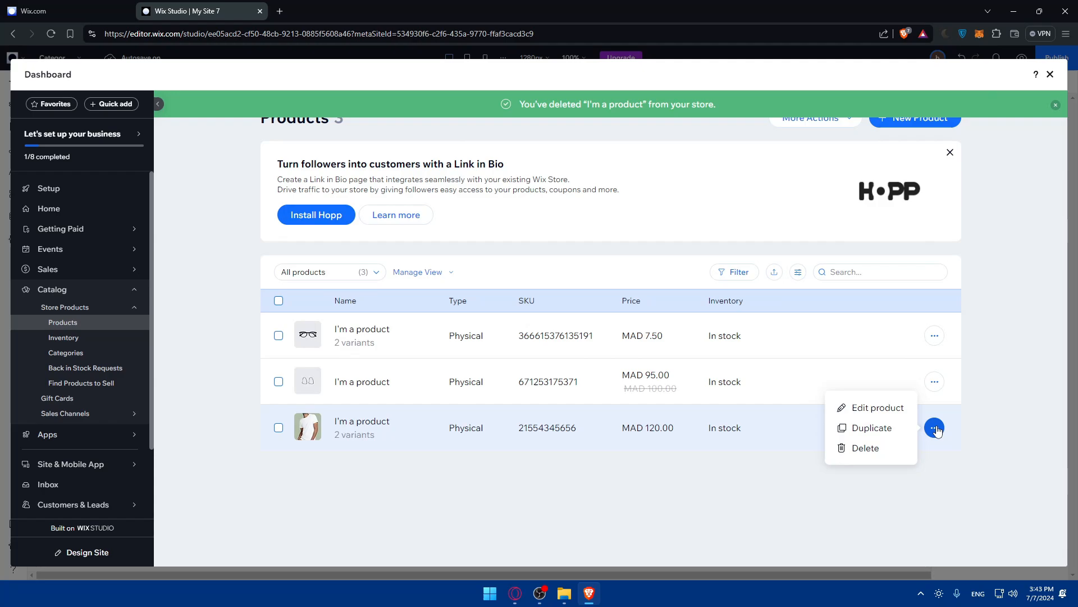
{"action": "left_click", "coordinate": [867, 447]}
{"action": "left_click", "coordinate": [672, 389]}
Step: Delete the remaining sample products, the discounted one priced MAD 95.00 and the glasses priced MAD 7.50
{"action": "left_click", "coordinate": [934, 382]}
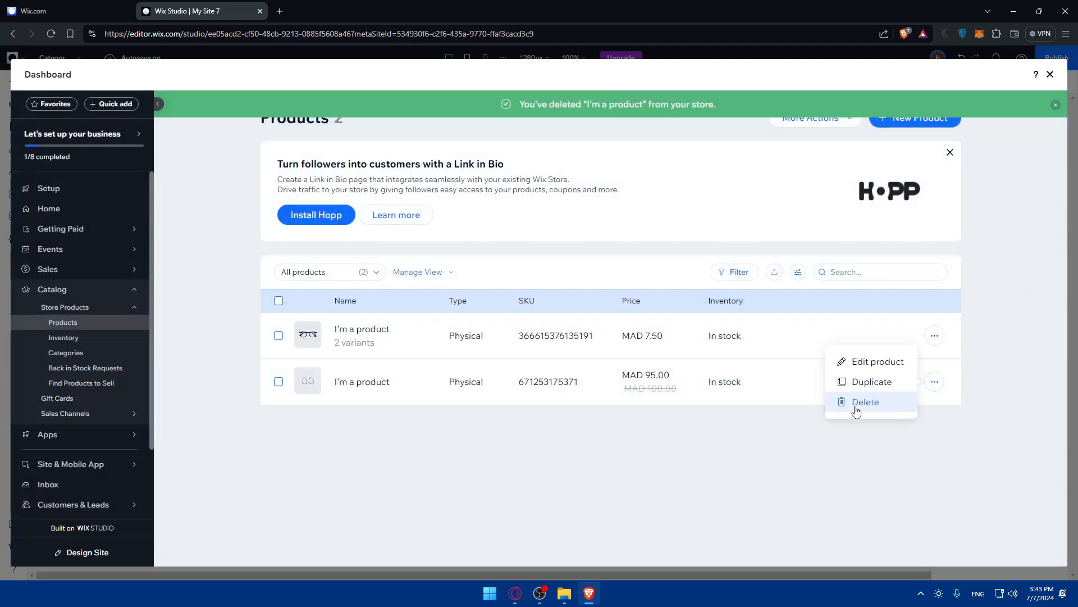
{"action": "left_click", "coordinate": [856, 408]}
{"action": "left_click", "coordinate": [672, 389]}
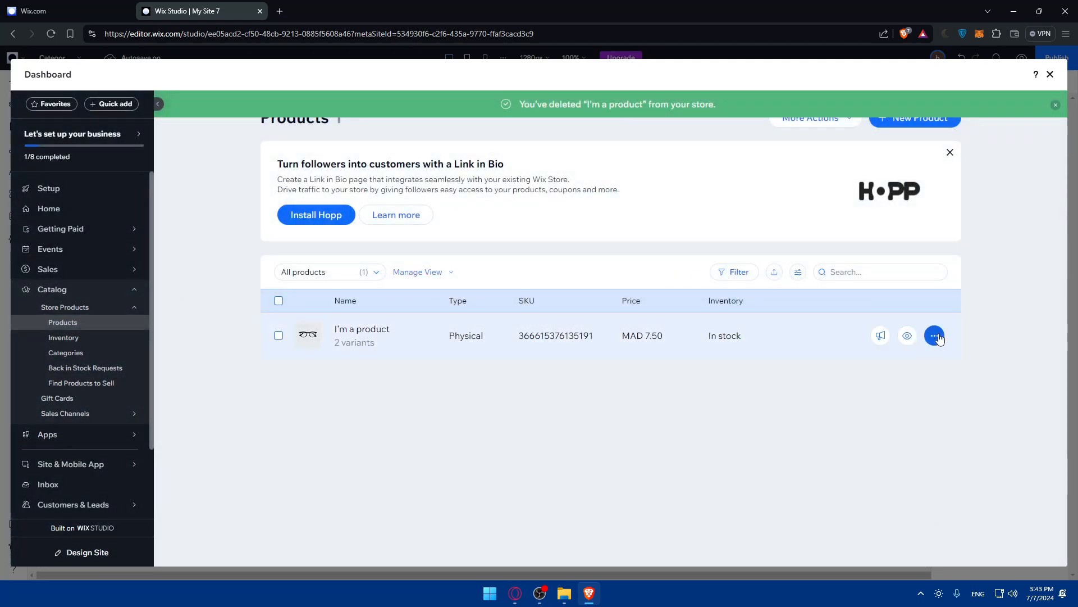
{"action": "left_click", "coordinate": [934, 335]}
{"action": "left_click", "coordinate": [880, 362]}
{"action": "left_click", "coordinate": [672, 390]}
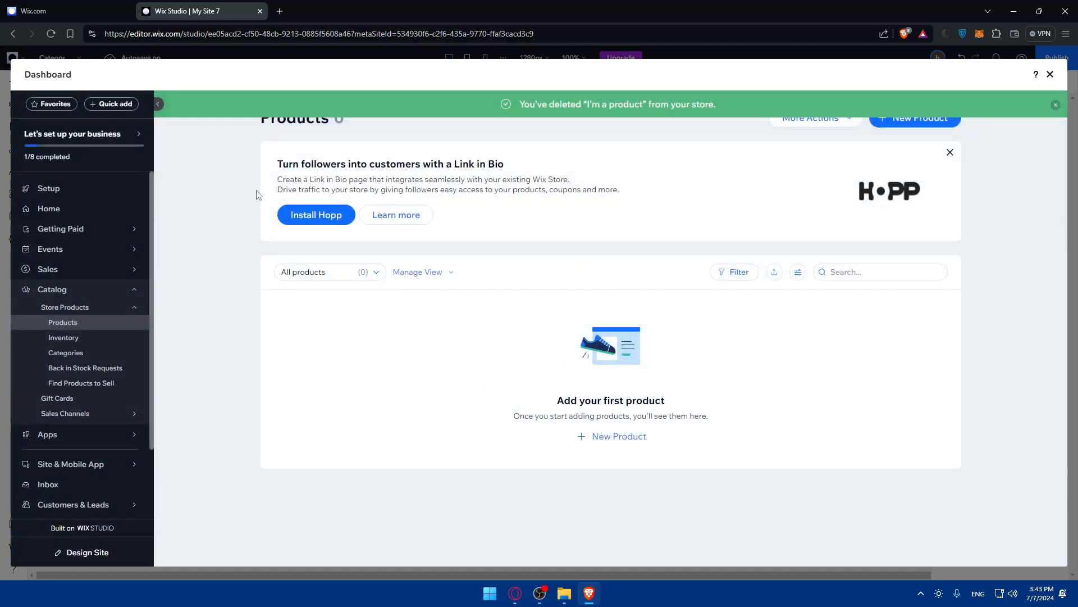
{"action": "left_click", "coordinate": [1050, 74]}
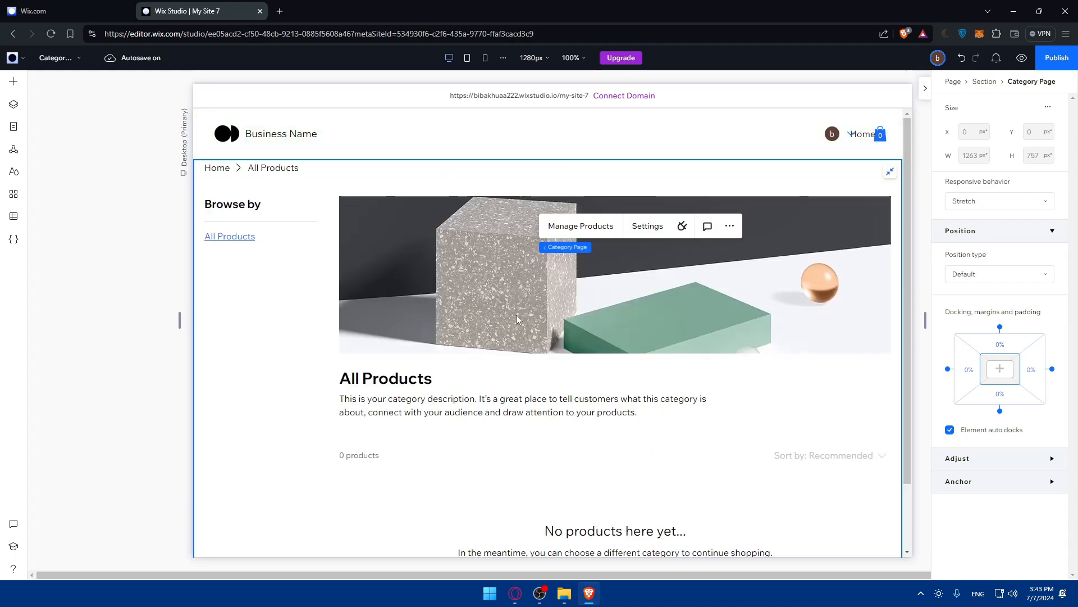
{"action": "left_click", "coordinate": [562, 226]}
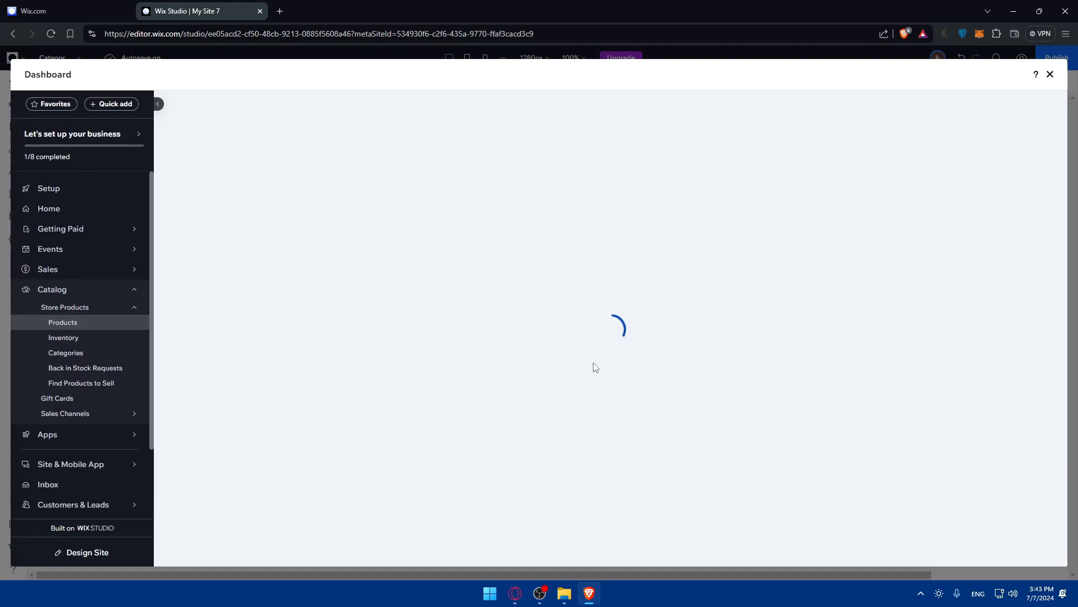
{"action": "left_click", "coordinate": [906, 120]}
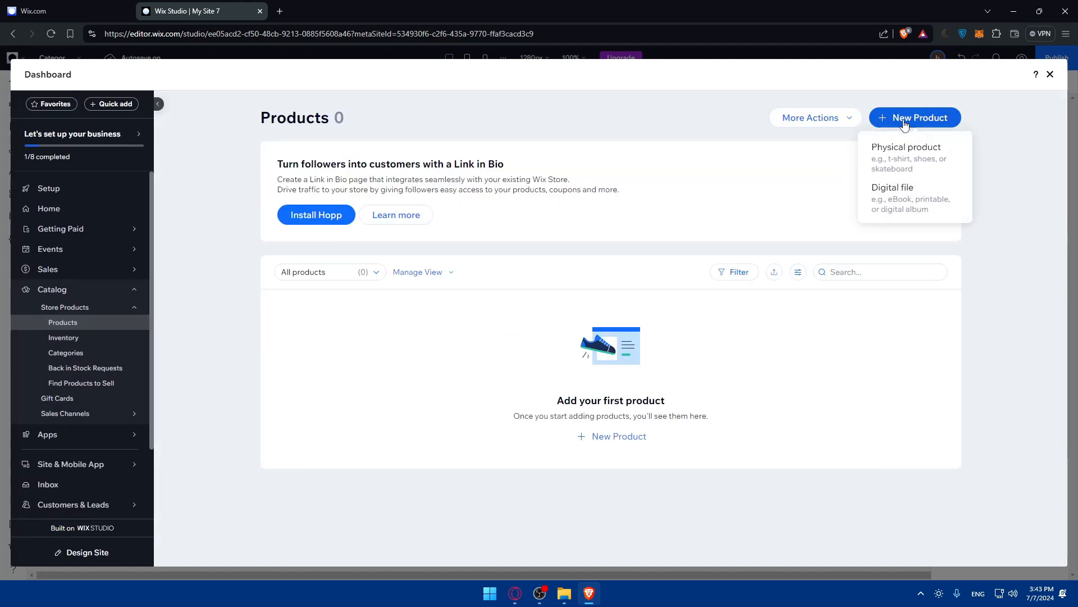
{"action": "left_click", "coordinate": [908, 203]}
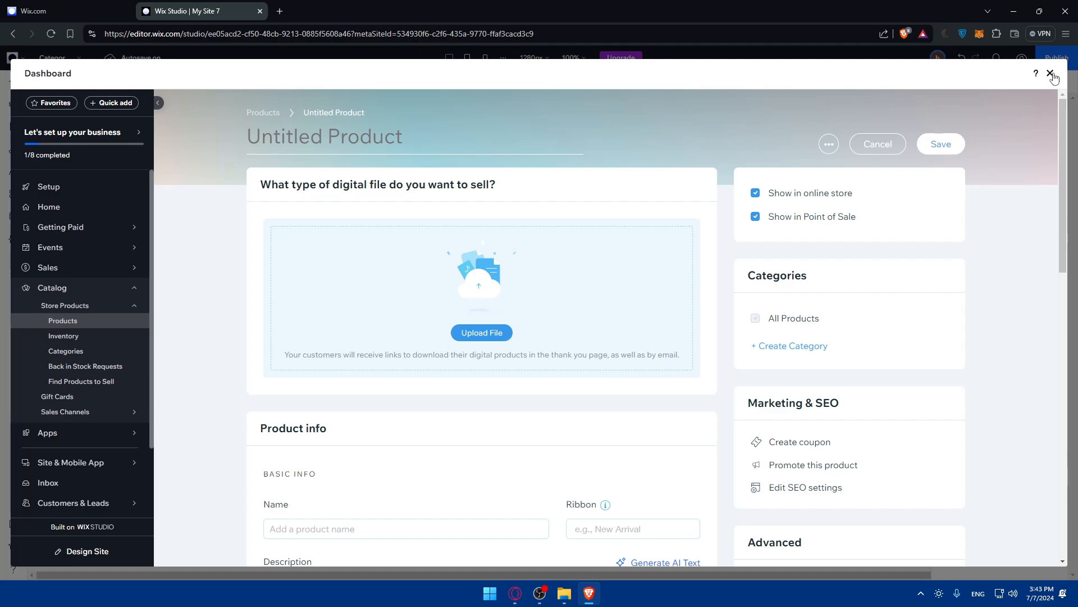
{"action": "left_click", "coordinate": [893, 144]}
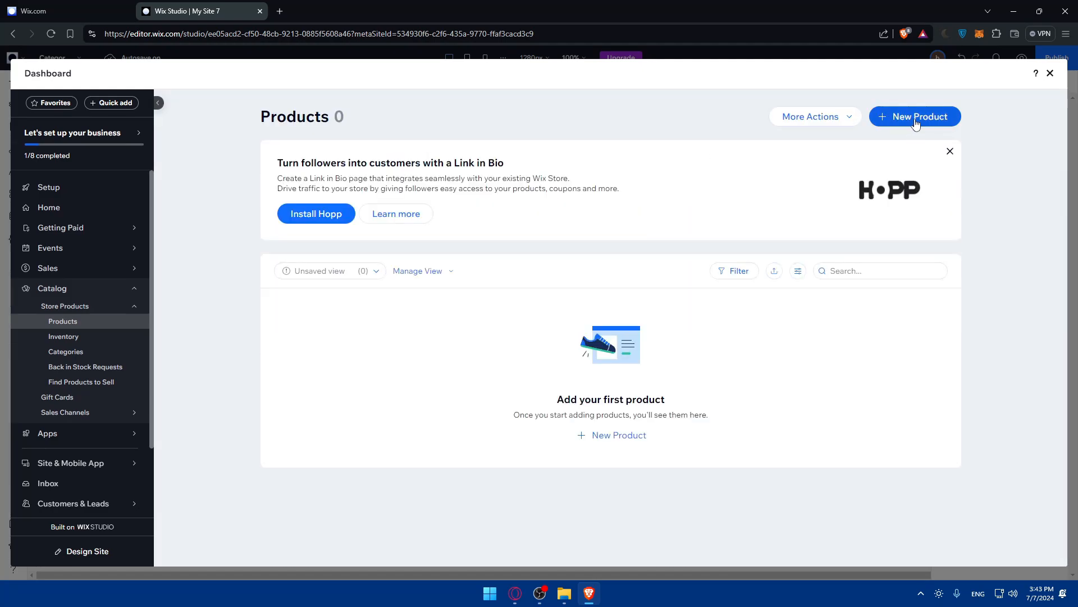
Step: Start a new digital file product and upload the image test.jpg from the computer as its downloadable file
{"action": "left_click", "coordinate": [914, 116]}
{"action": "left_click", "coordinate": [910, 209]}
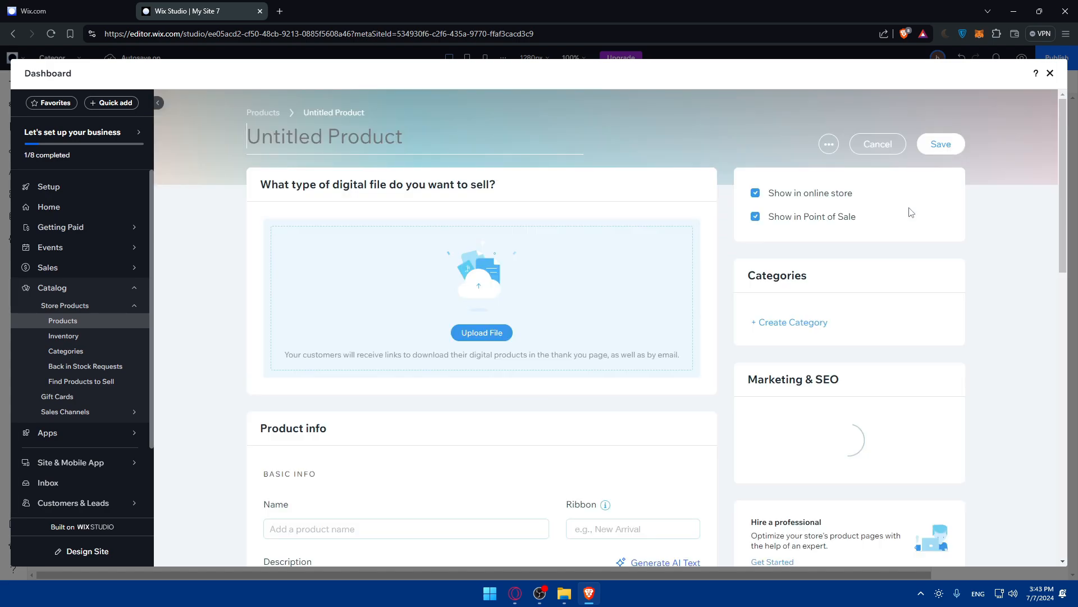
{"action": "scroll", "coordinate": [544, 282], "scroll_direction": "down", "scroll_amount": 2}
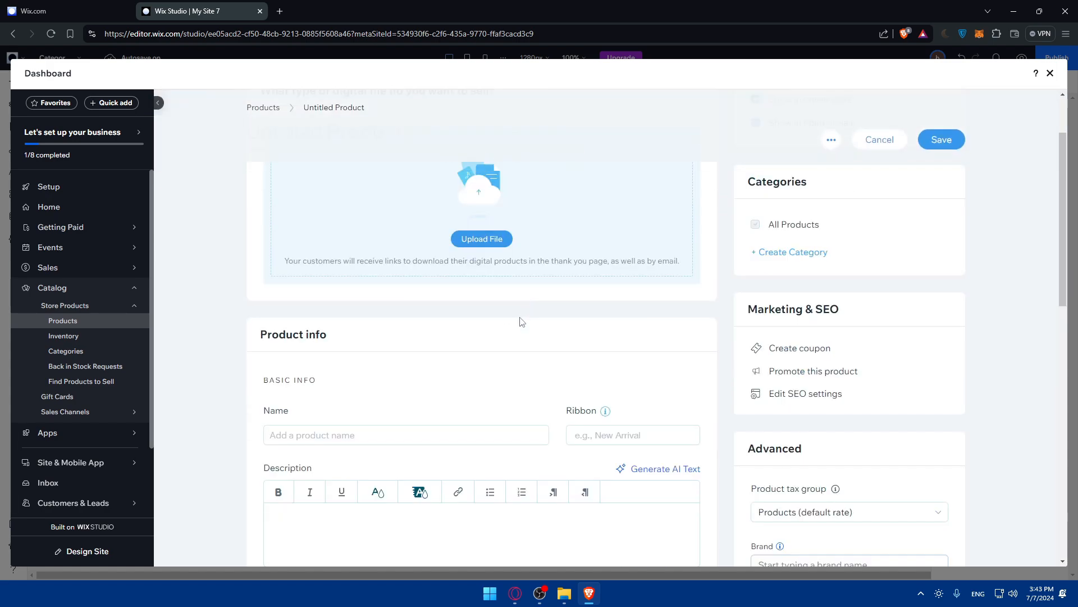
{"action": "left_click", "coordinate": [486, 238]}
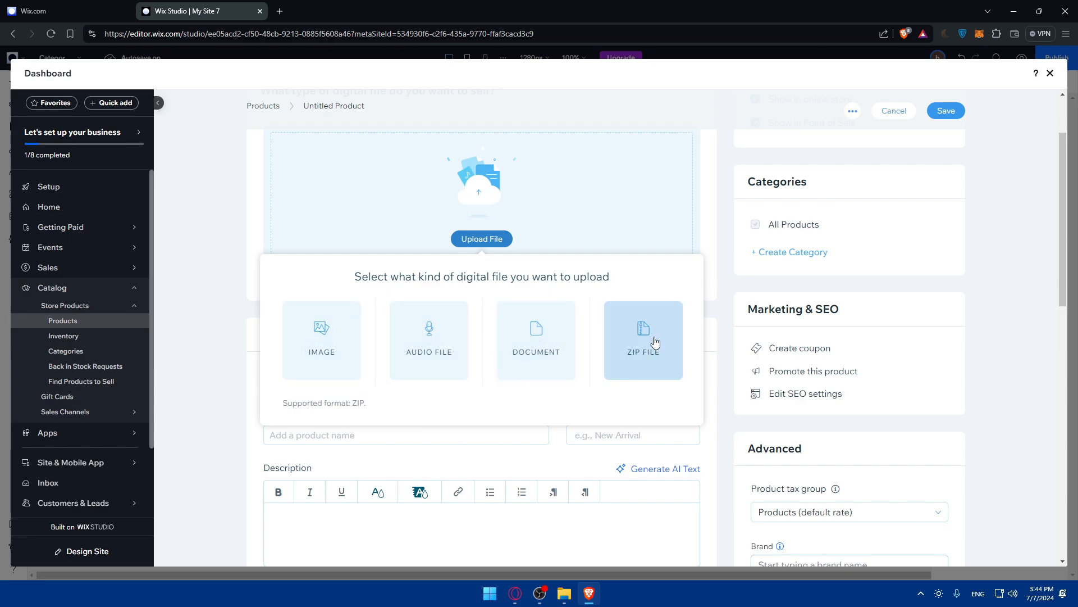
{"action": "left_click", "coordinate": [318, 339]}
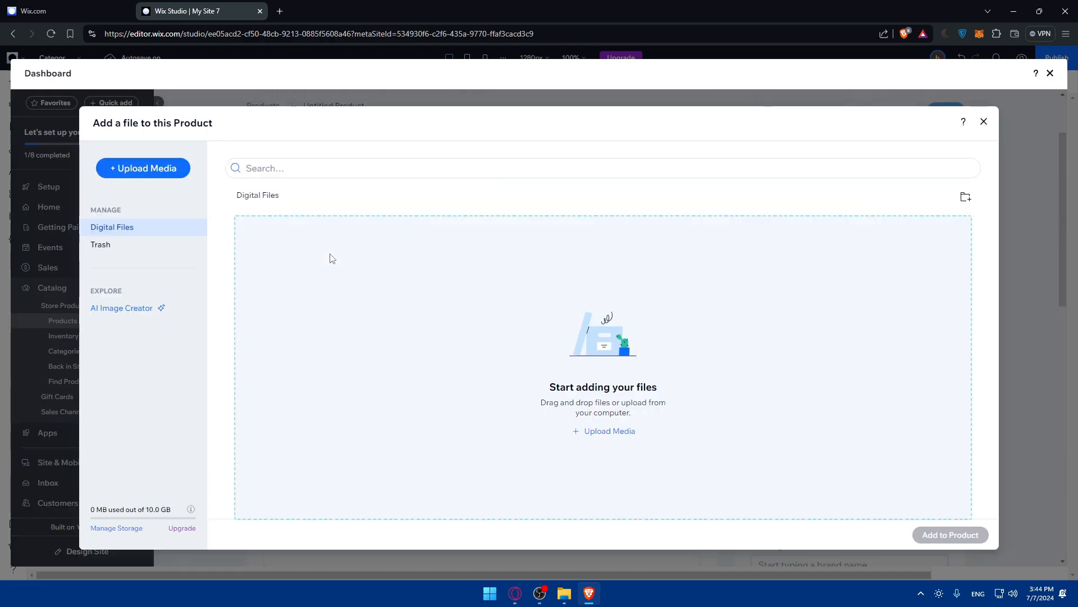
{"action": "left_click", "coordinate": [588, 431]}
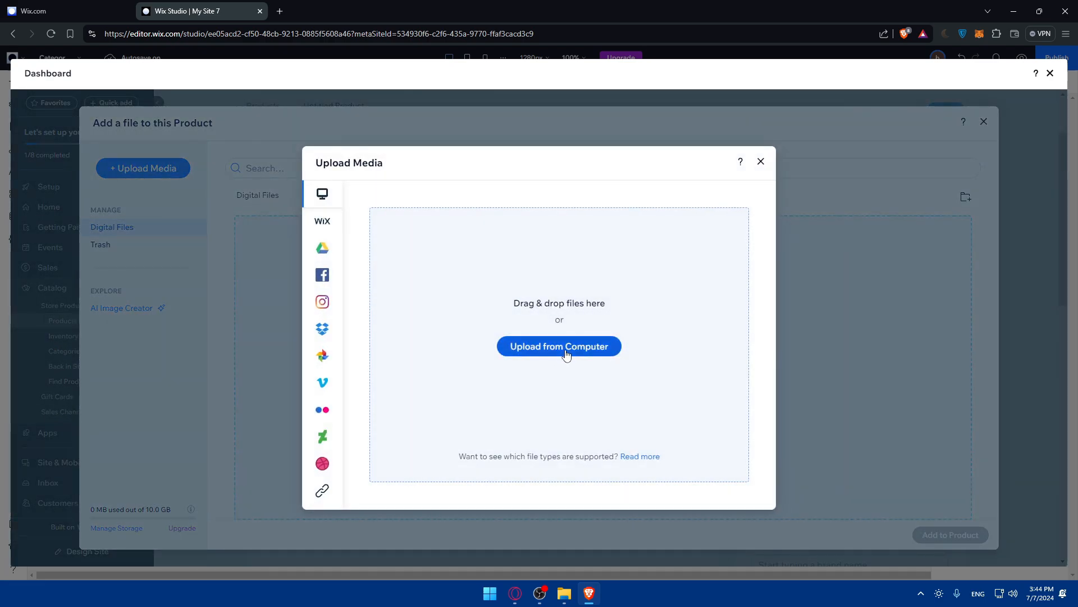
{"action": "left_click", "coordinate": [553, 345]}
{"action": "double_click", "coordinate": [182, 125]}
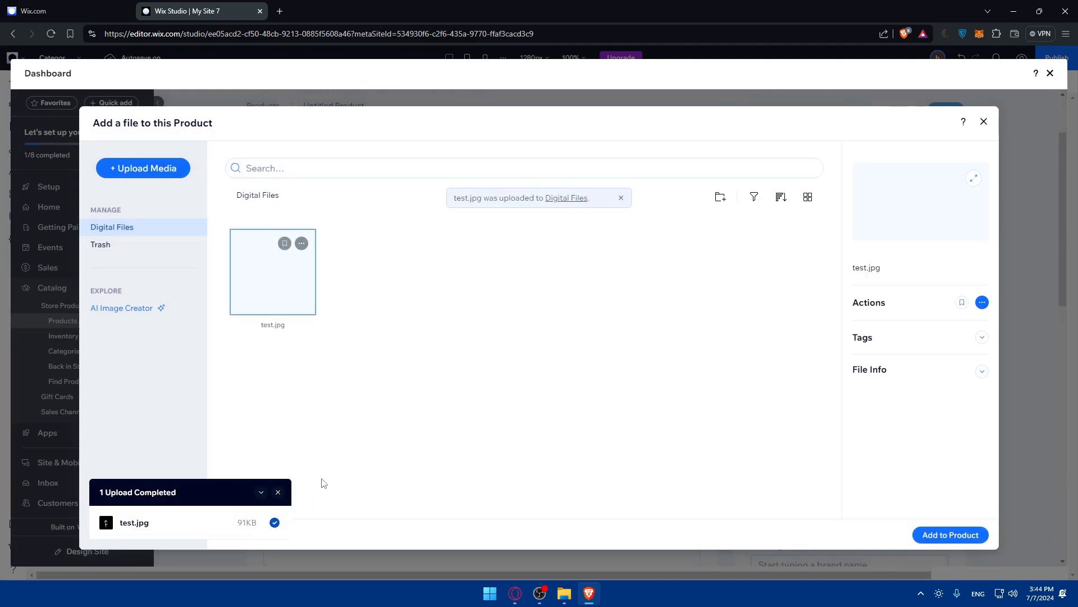
{"action": "double_click", "coordinate": [268, 288]}
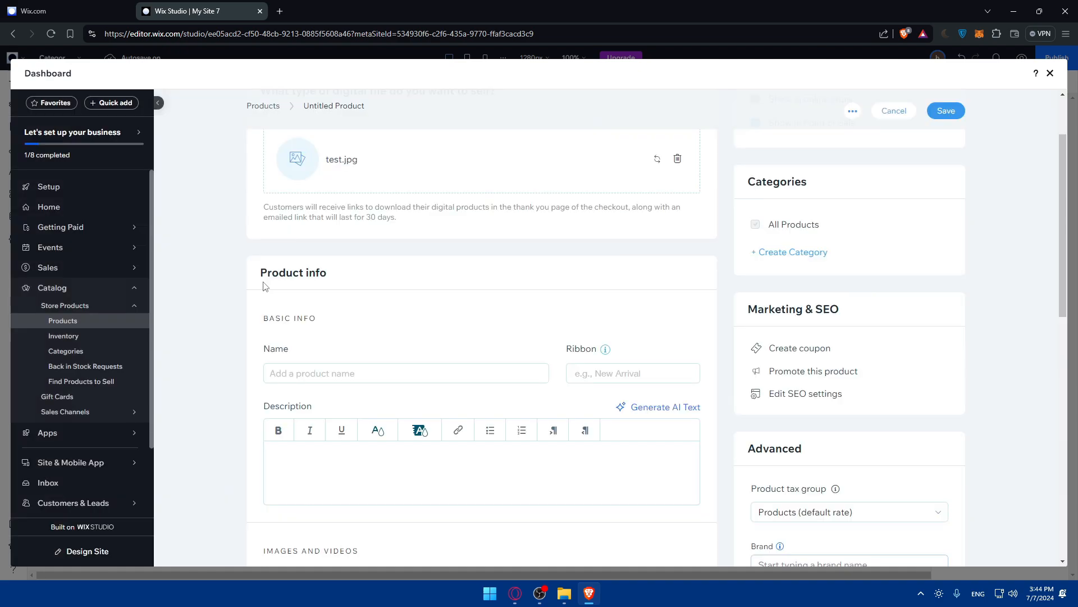
Step: Name the digital product Test and enter Testing as its description
{"action": "scroll", "coordinate": [571, 252], "scroll_direction": "up", "scroll_amount": 1}
{"action": "scroll", "coordinate": [494, 275], "scroll_direction": "down", "scroll_amount": 2}
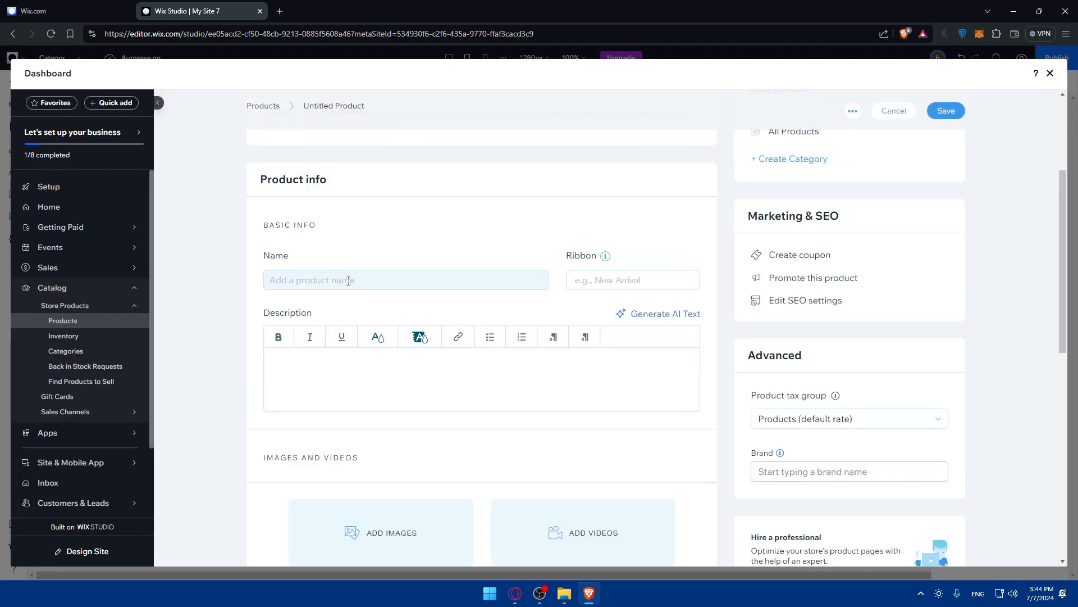
{"action": "left_click", "coordinate": [349, 281]}
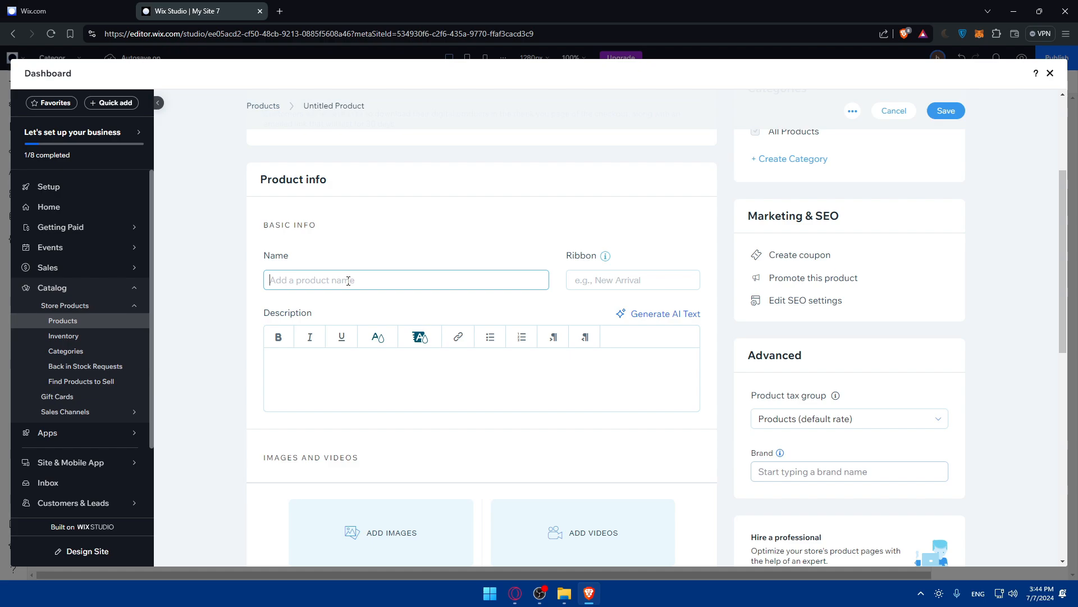
{"action": "type", "text": "Test"}
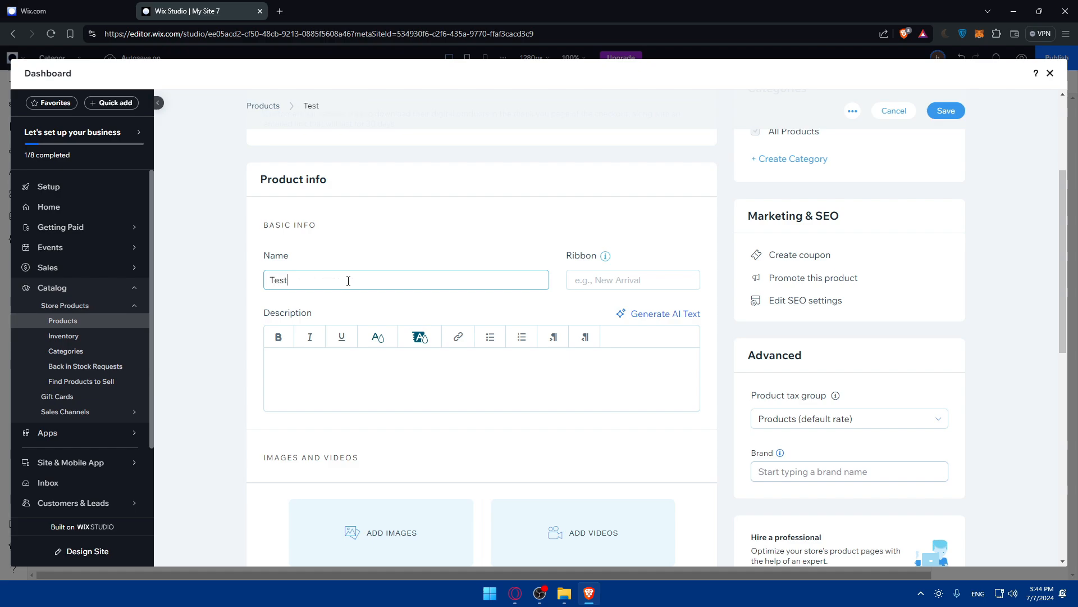
{"action": "left_click", "coordinate": [350, 372]}
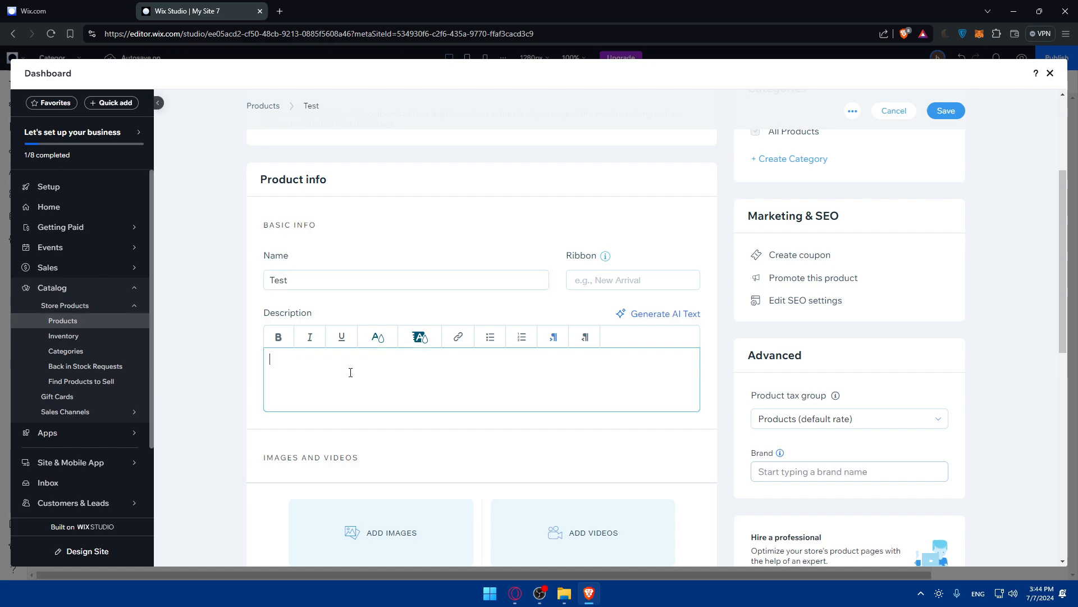
{"action": "key", "text": "BackSpace"}
{"action": "key", "text": "BackSpace"}
Step: Upload the 4713259-hd_1920_1080 video from the computer and add it from Site Files to the product's images and videos
{"action": "scroll", "coordinate": [351, 372], "scroll_direction": "down", "scroll_amount": 3}
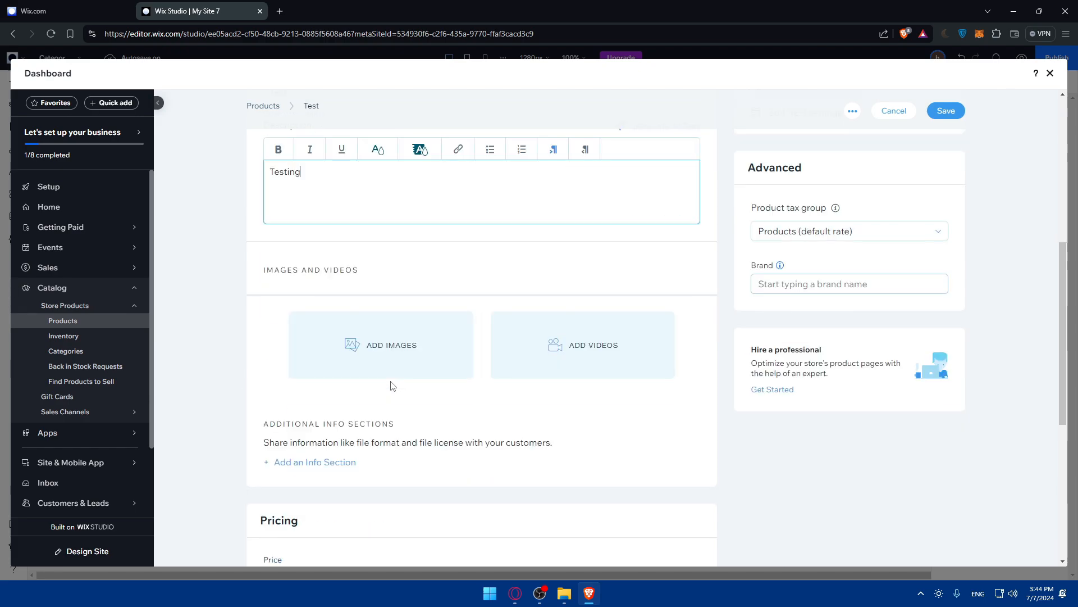
{"action": "left_click", "coordinate": [569, 335]}
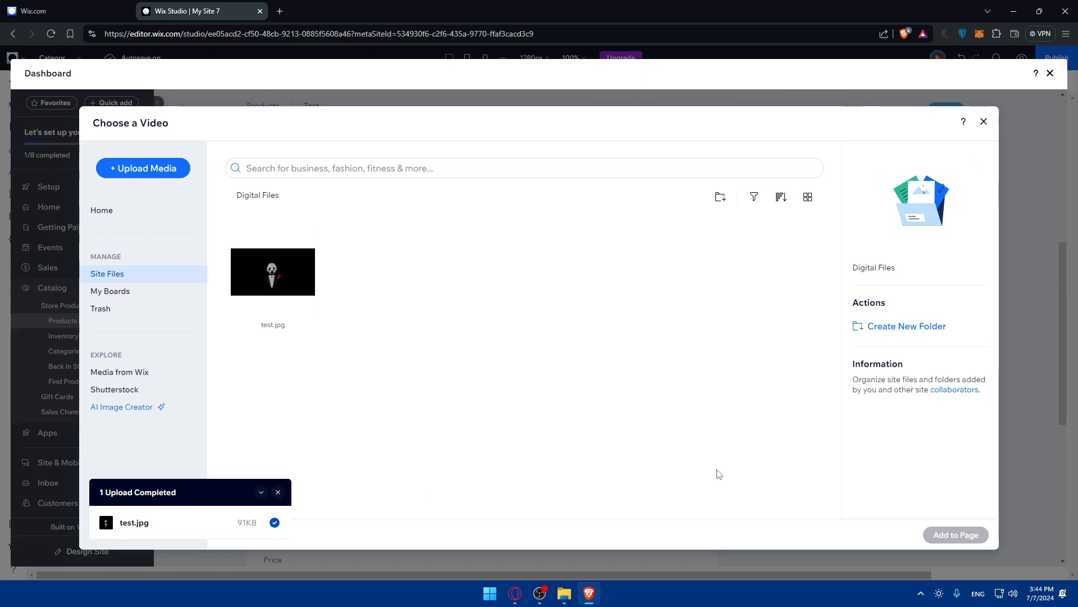
{"action": "left_click", "coordinate": [153, 170]}
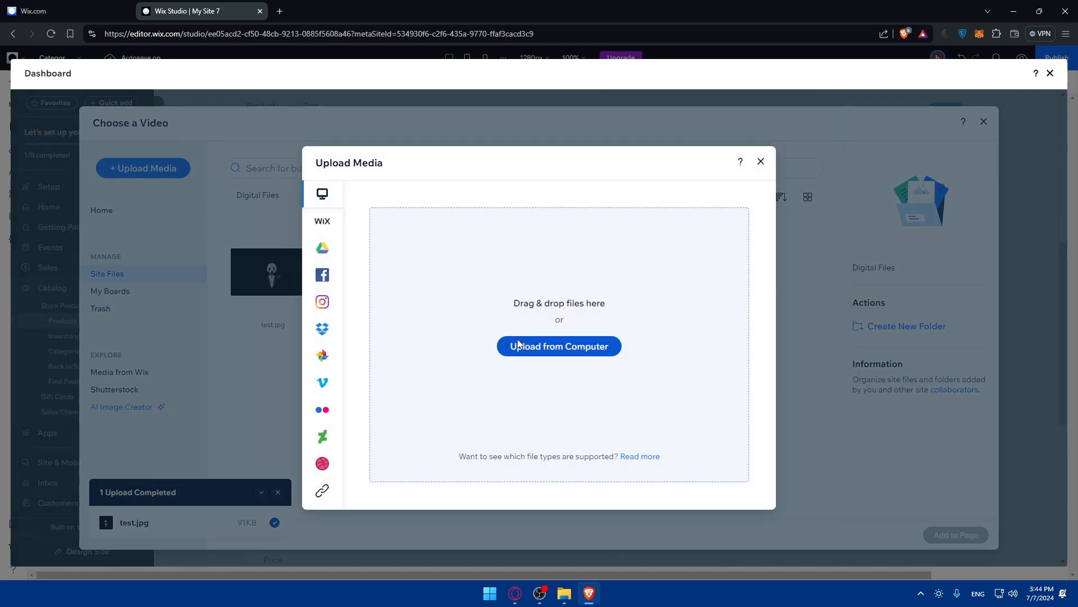
{"action": "left_click", "coordinate": [511, 344]}
{"action": "left_click", "coordinate": [133, 114]}
{"action": "double_click", "coordinate": [135, 115]}
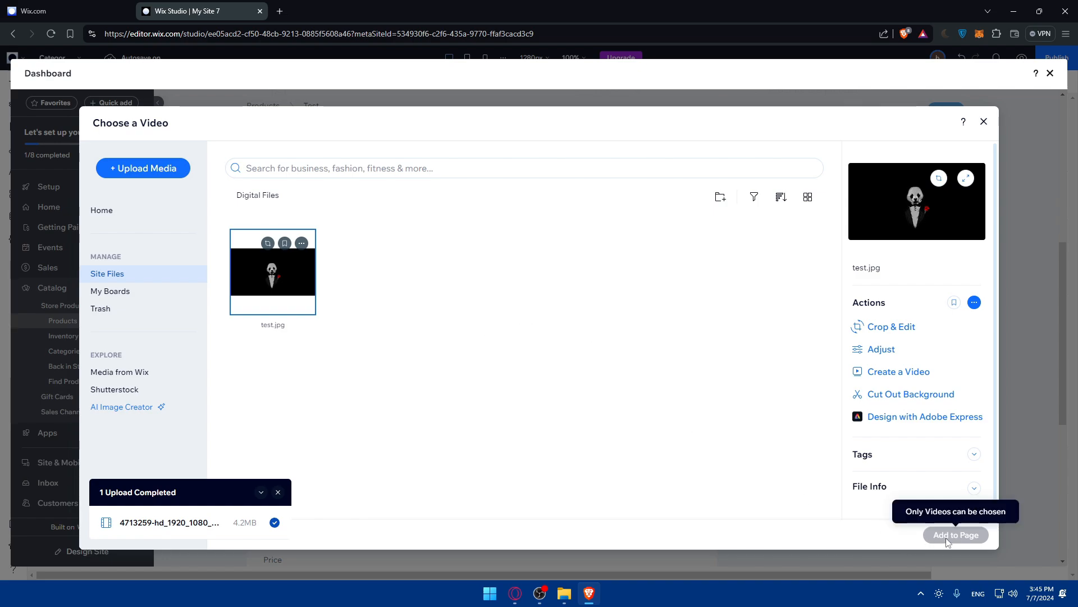
{"action": "left_click", "coordinate": [137, 291]}
{"action": "left_click", "coordinate": [131, 278]}
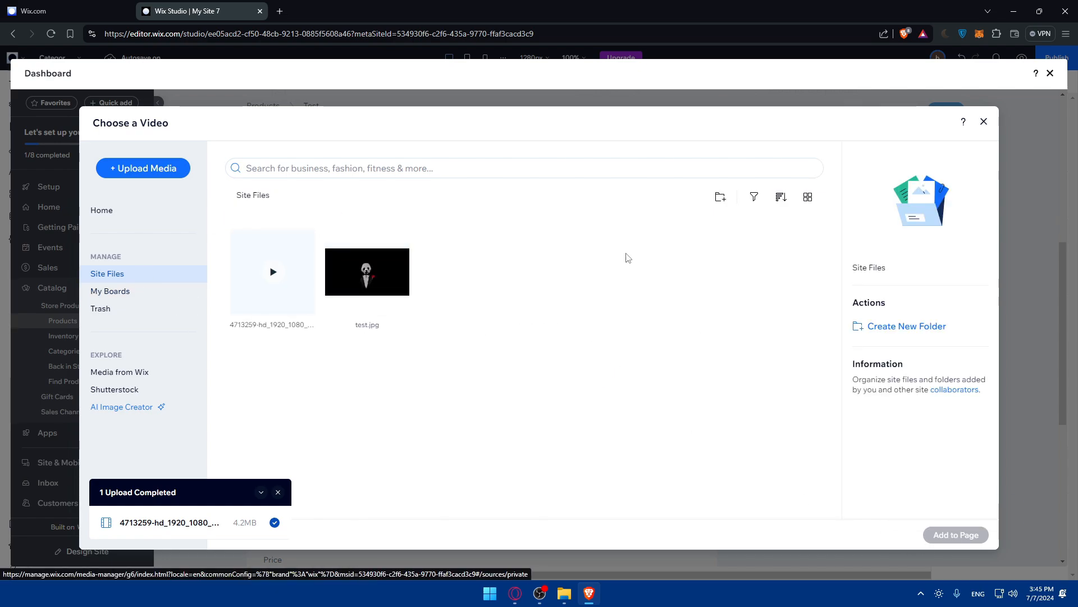
{"action": "double_click", "coordinate": [251, 289]}
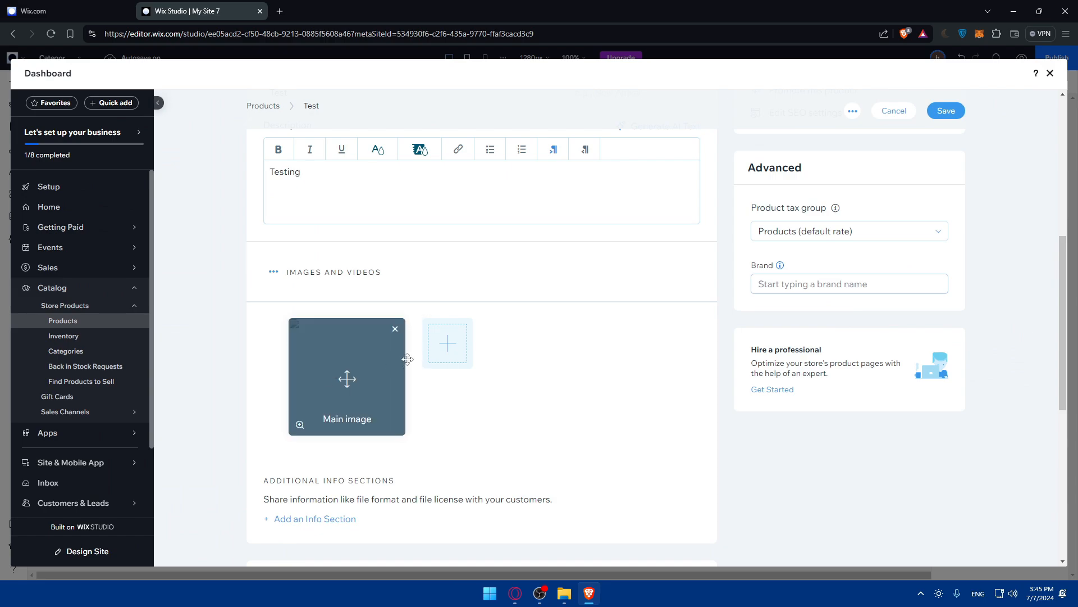
Step: Set the Test product's price to 100 and try its On sale option, turning it back off
{"action": "scroll", "coordinate": [407, 359], "scroll_direction": "down", "scroll_amount": 5}
{"action": "scroll", "coordinate": [409, 337], "scroll_direction": "up", "scroll_amount": 2}
{"action": "scroll", "coordinate": [337, 378], "scroll_direction": "down", "scroll_amount": 2}
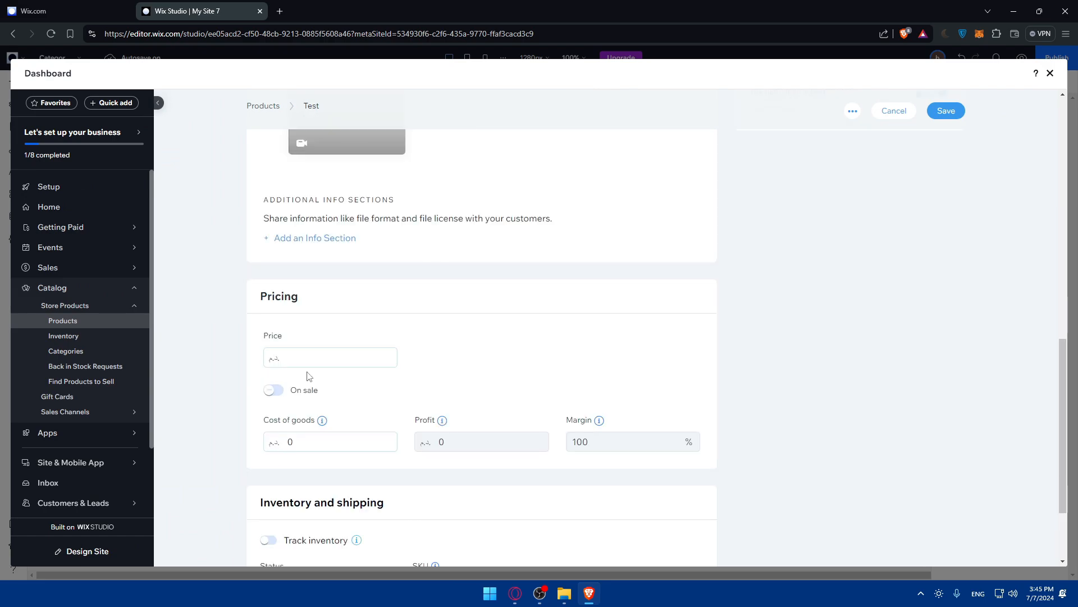
{"action": "left_click", "coordinate": [311, 359]}
{"action": "left_click", "coordinate": [376, 407]}
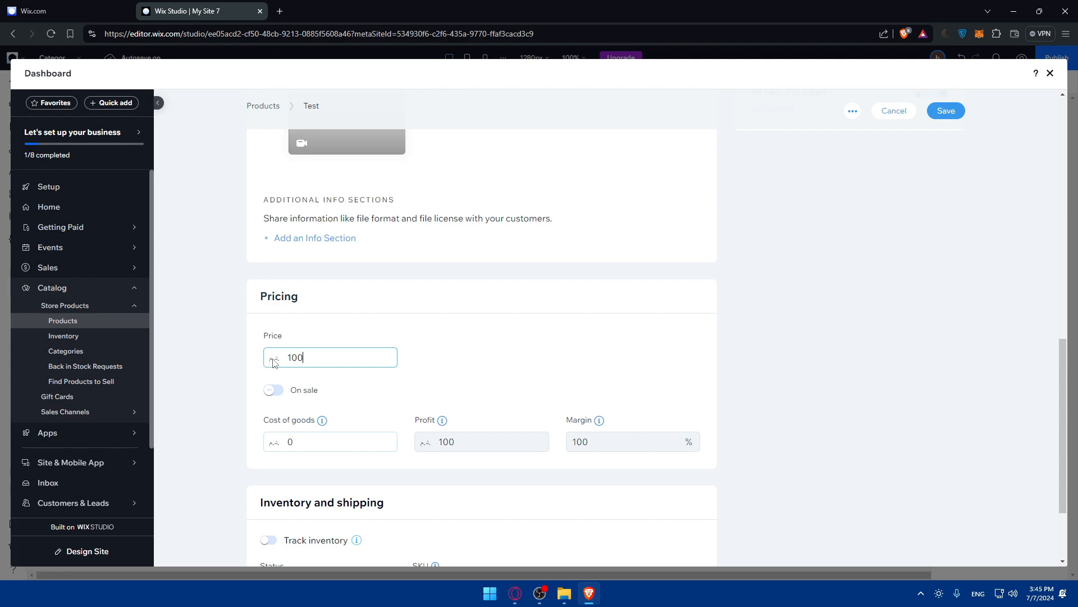
{"action": "left_click", "coordinate": [275, 392]}
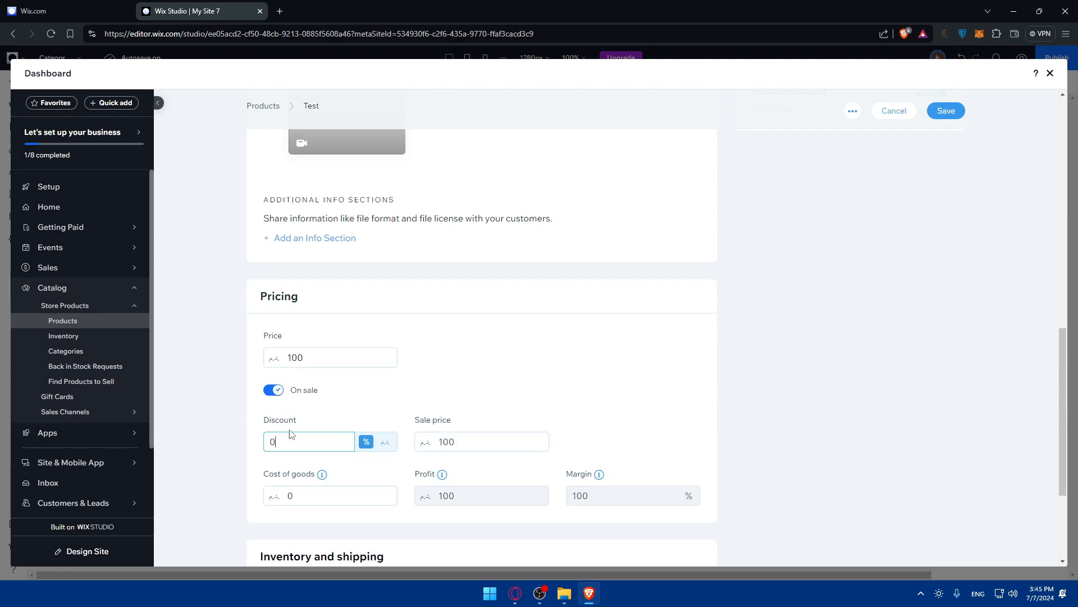
{"action": "left_click", "coordinate": [274, 390]}
Step: Set the Test product's cost of goods to 80
{"action": "left_click", "coordinate": [314, 446]}
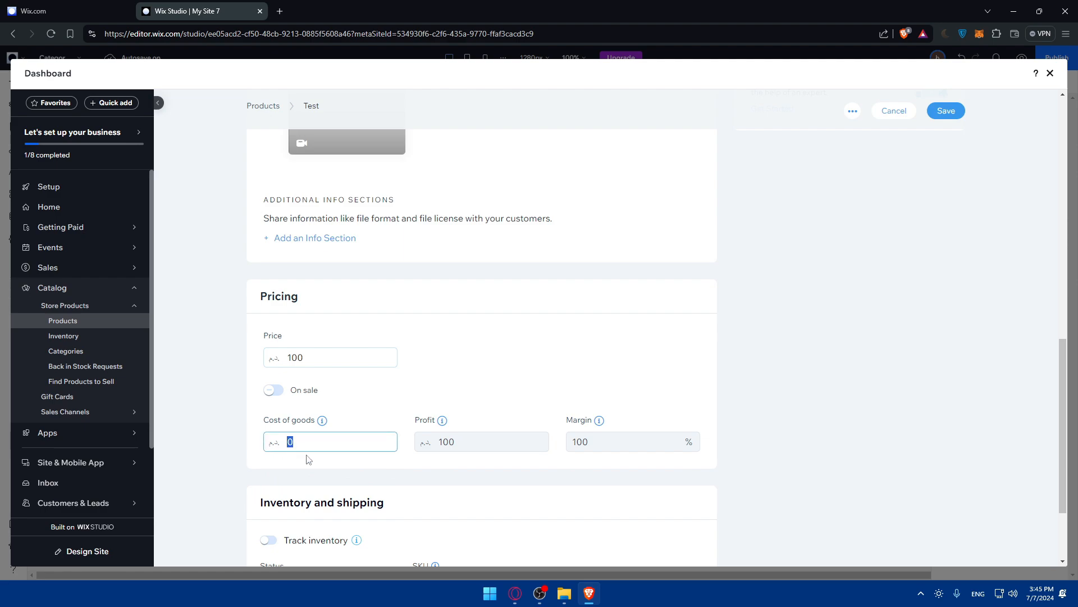
{"action": "type", "text": "20"}
{"action": "key", "text": "BackSpace"}
{"action": "key", "text": "BackSpace"}
{"action": "type", "text": "80"}
{"action": "left_click", "coordinate": [441, 447]}
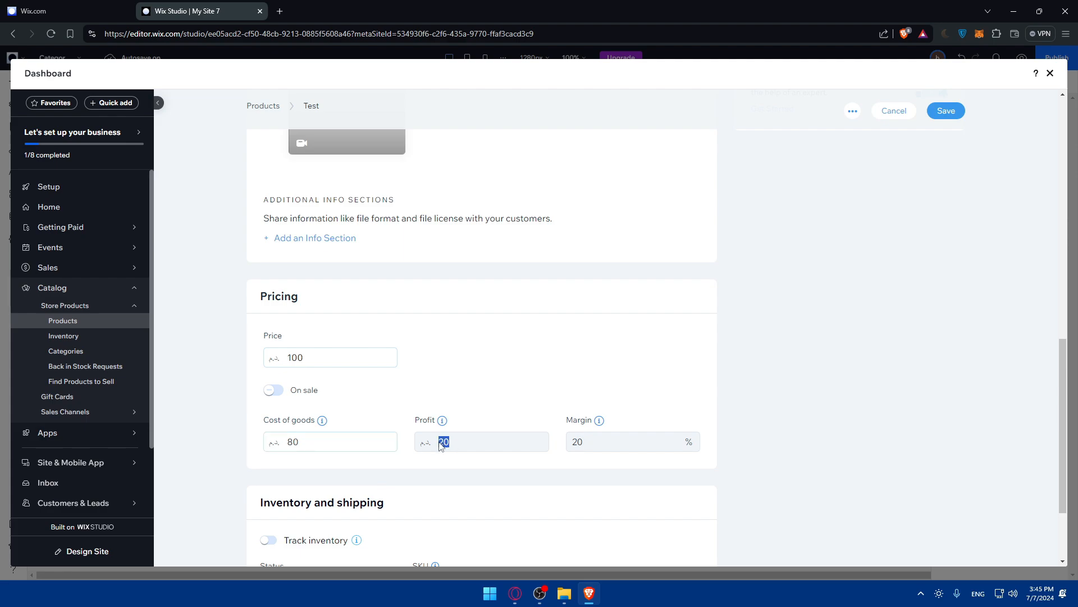
{"action": "left_click", "coordinate": [319, 419]}
{"action": "mouse_move", "coordinate": [322, 423]}
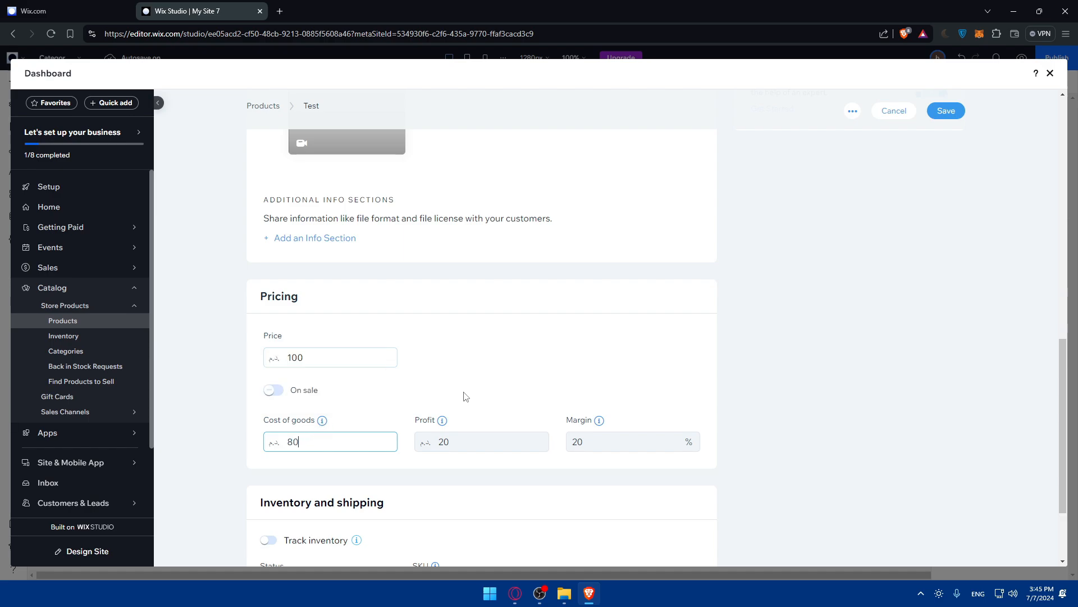
{"action": "left_click", "coordinate": [406, 451]}
{"action": "left_click", "coordinate": [313, 443]}
{"action": "left_click", "coordinate": [461, 391]}
Step: Try out the stock status list and the inventory tracking option, turning tracking back off
{"action": "scroll", "coordinate": [584, 342], "scroll_direction": "down", "scroll_amount": 2}
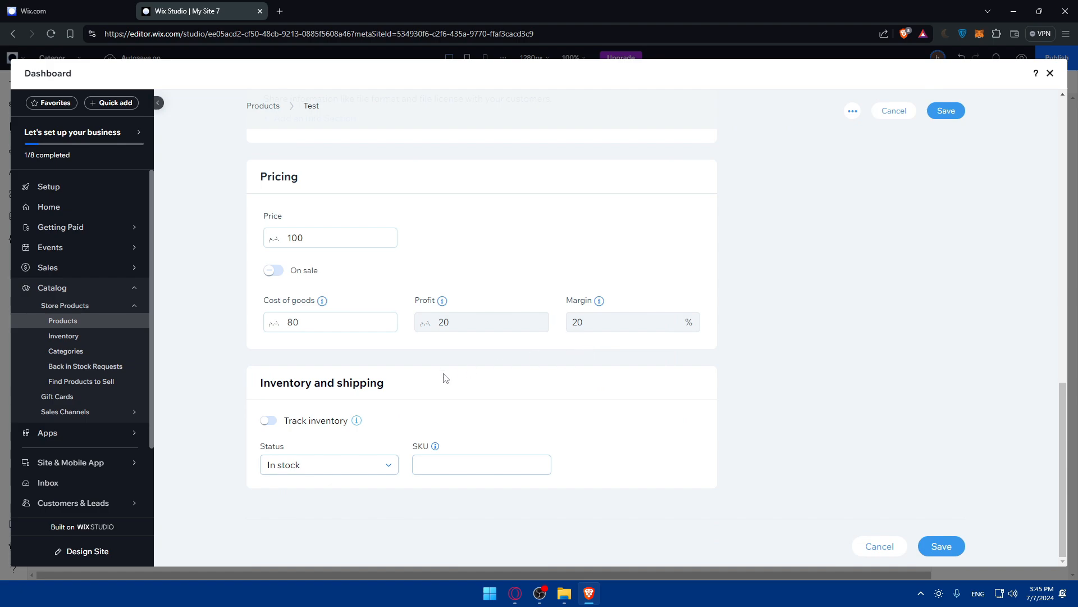
{"action": "left_click", "coordinate": [331, 469]}
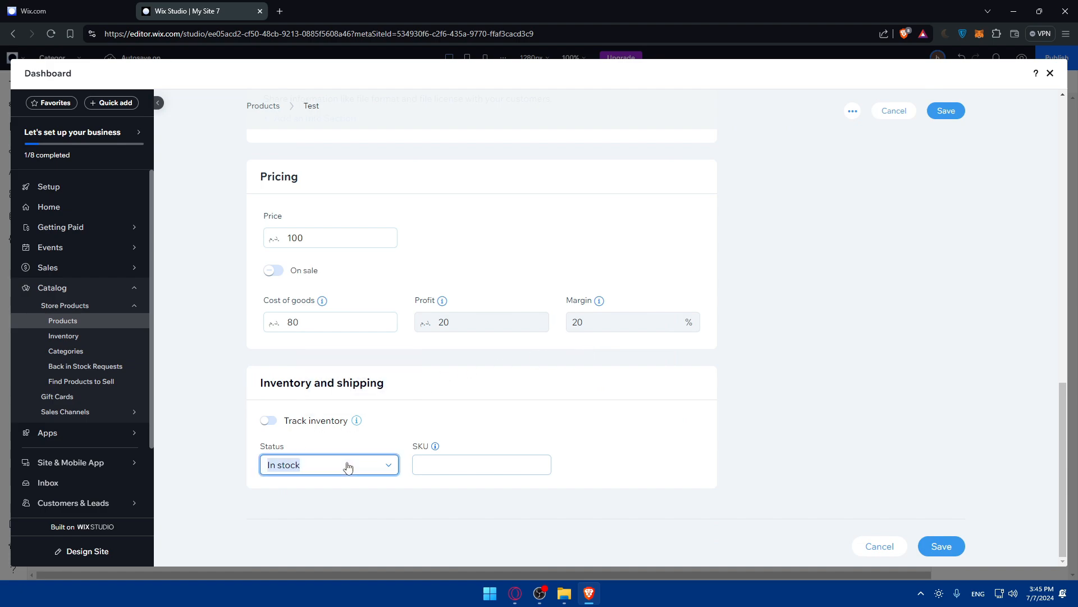
{"action": "left_click", "coordinate": [444, 521]}
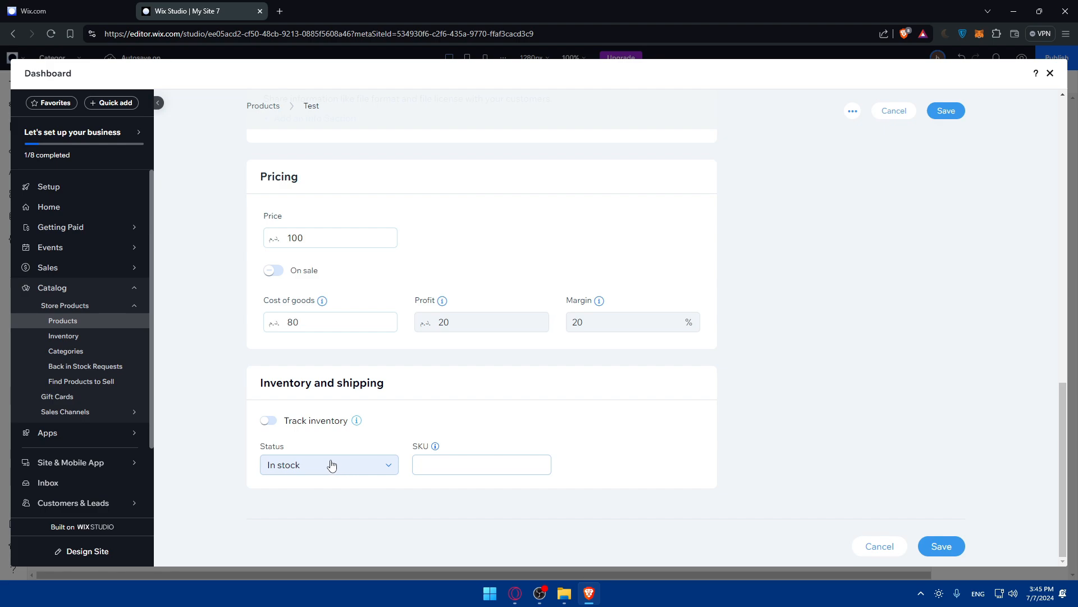
{"action": "left_click", "coordinate": [269, 422]}
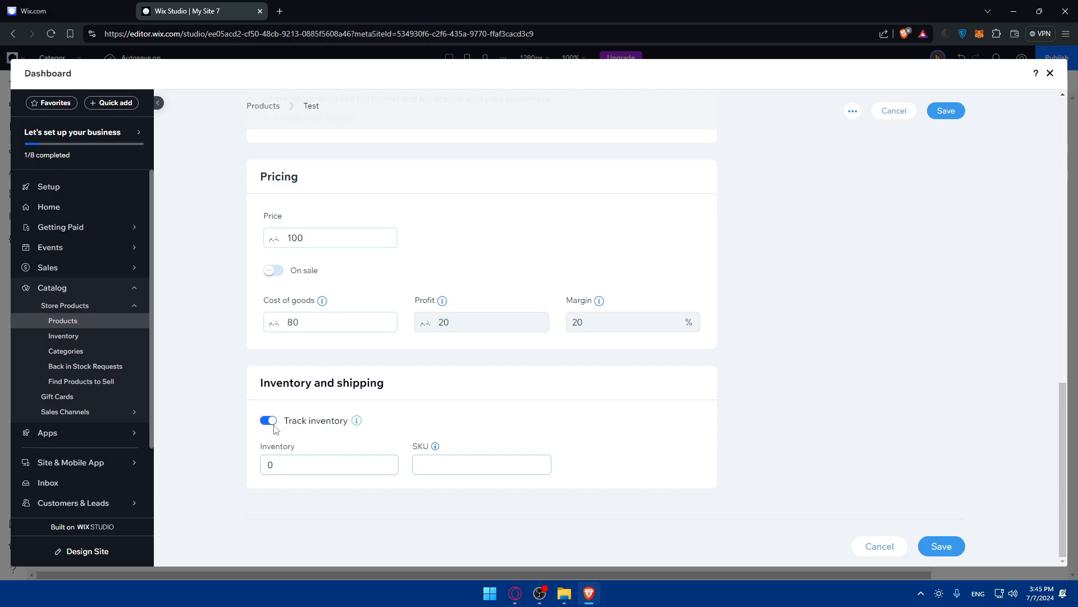
{"action": "left_click", "coordinate": [280, 465]}
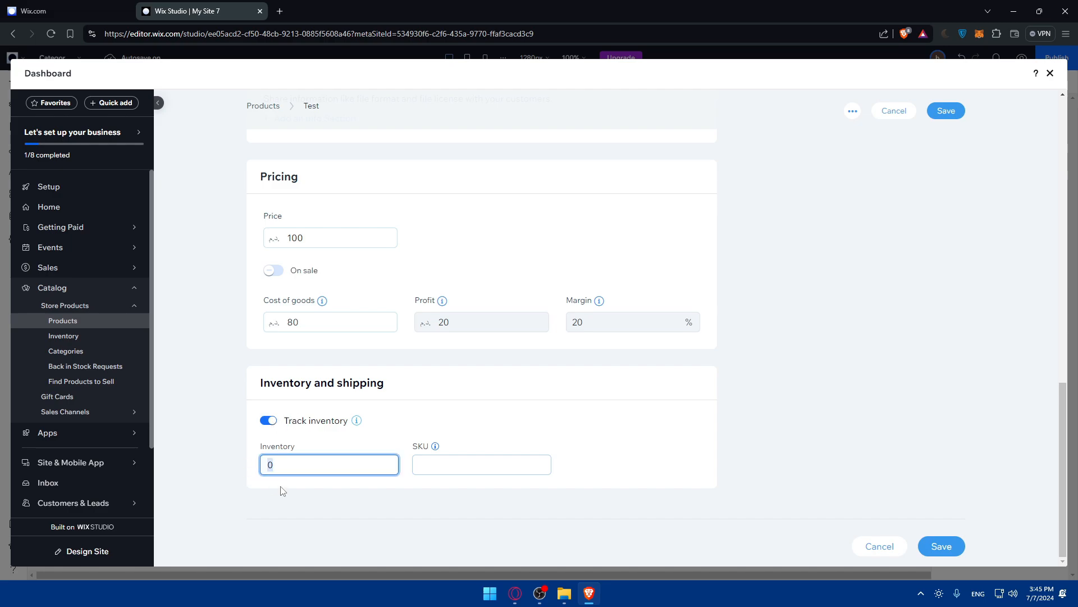
{"action": "left_click", "coordinate": [269, 421]}
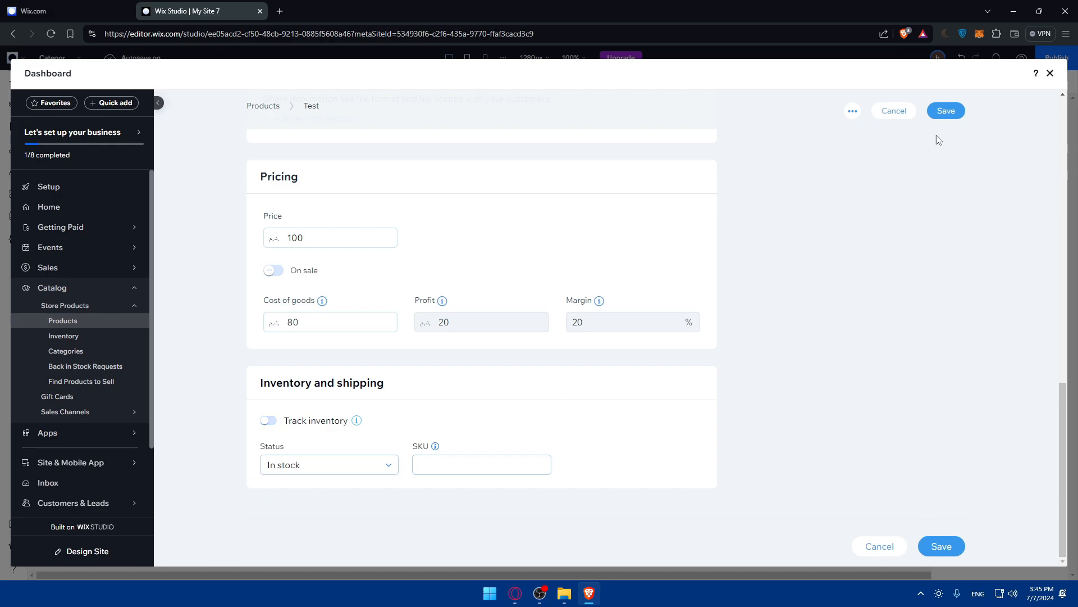
Step: Save the Test product and close the dashboard to check the product's listing on the All Products page
{"action": "left_click", "coordinate": [932, 546]}
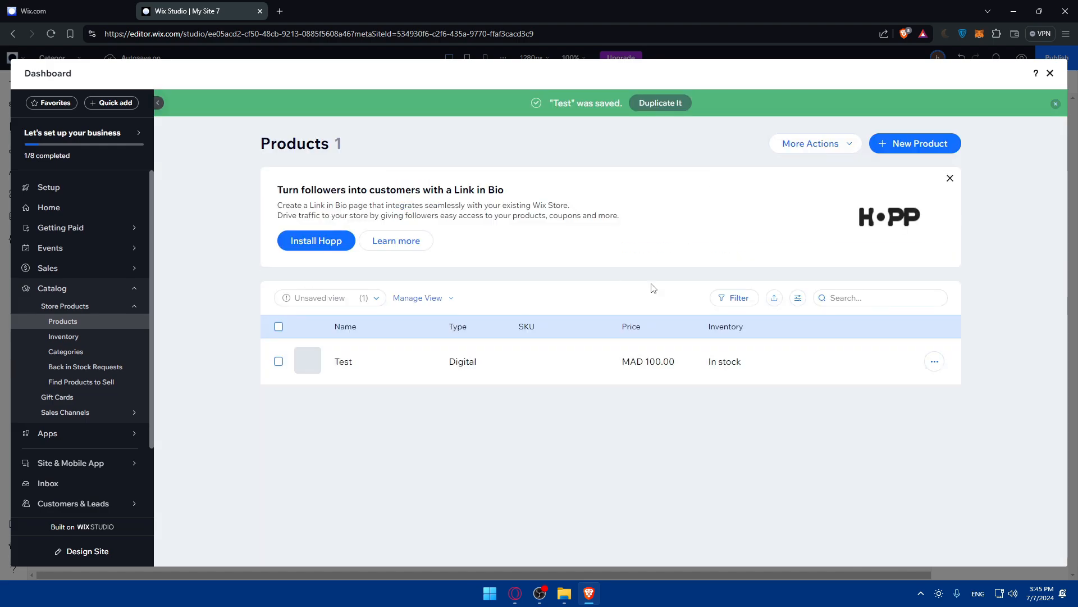
{"action": "left_click", "coordinate": [1050, 73]}
{"action": "scroll", "coordinate": [600, 390], "scroll_direction": "down", "scroll_amount": 2}
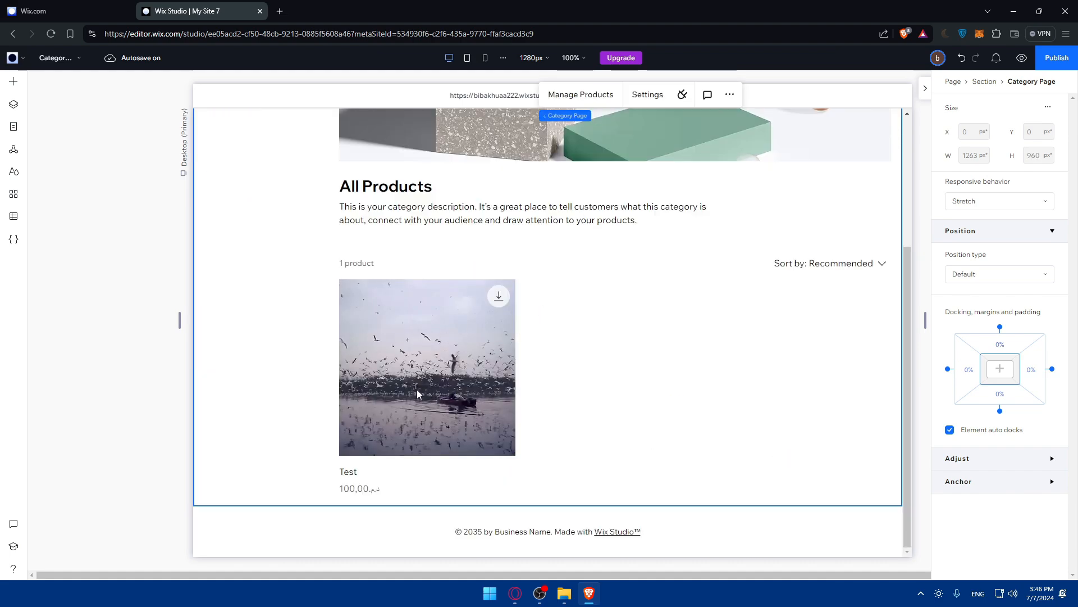
{"action": "scroll", "coordinate": [490, 359], "scroll_direction": "up", "scroll_amount": 4}
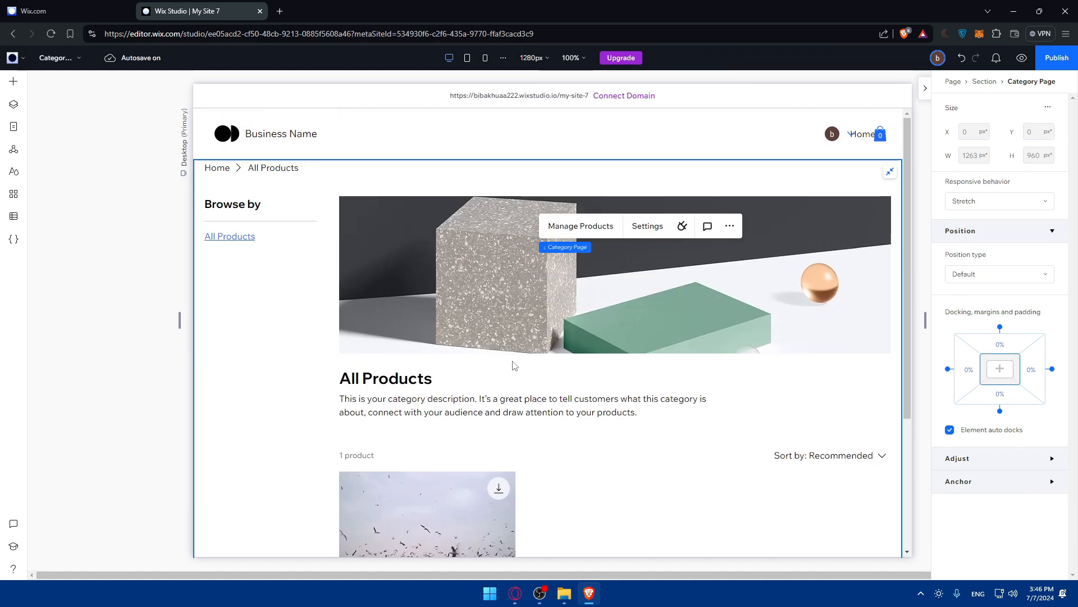
{"action": "scroll", "coordinate": [512, 361], "scroll_direction": "down", "scroll_amount": 4}
{"action": "left_click", "coordinate": [422, 361]}
Step: Dismiss the domain choice for publishing and open the Test product's page in the site preview
{"action": "left_click", "coordinate": [1053, 59]}
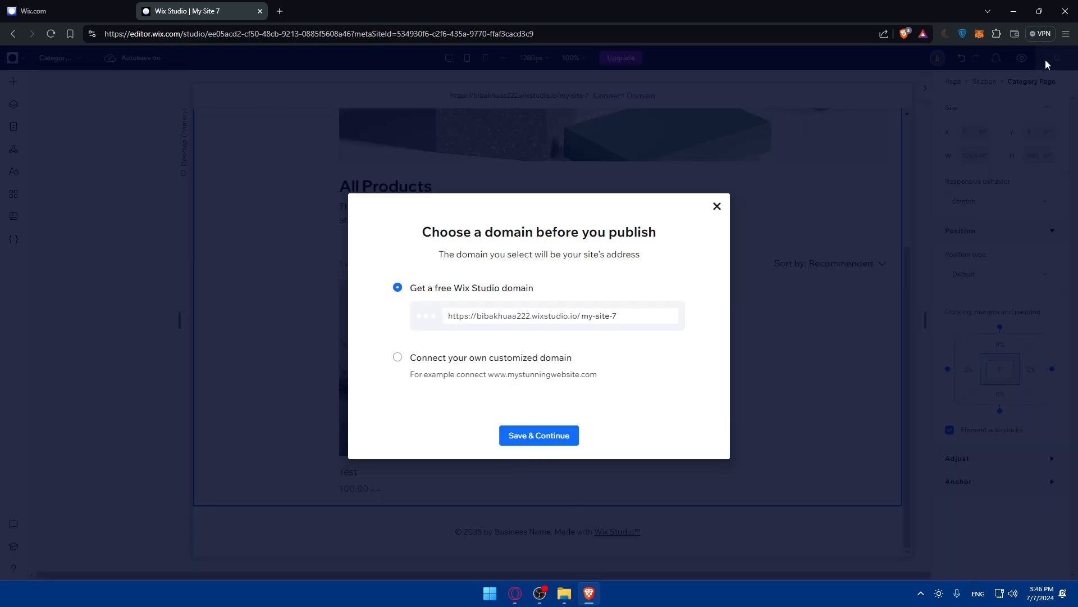
{"action": "left_click", "coordinate": [718, 206]}
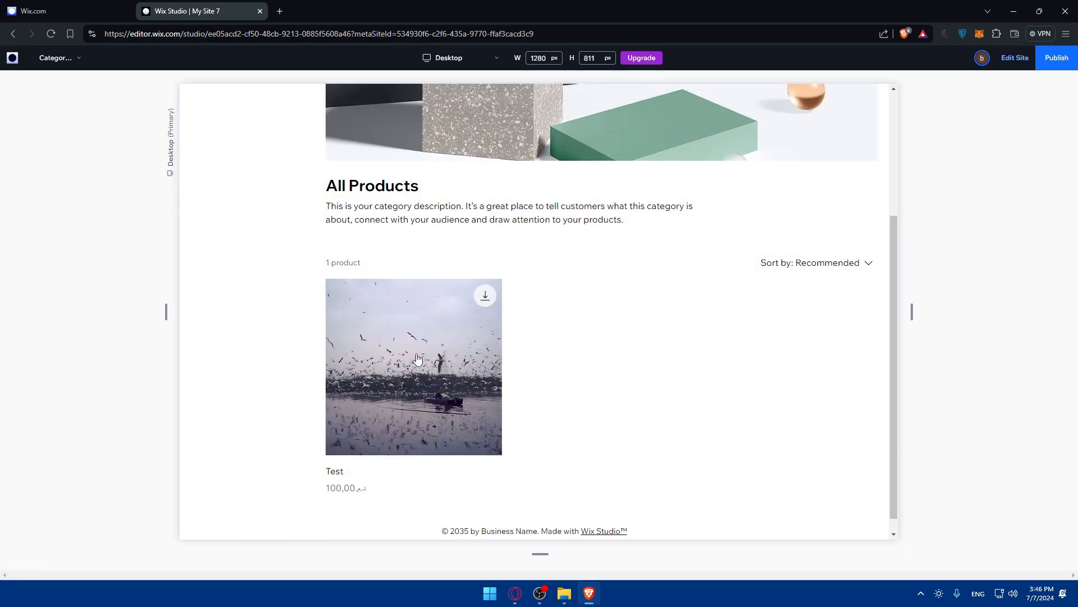
{"action": "left_click", "coordinate": [403, 368]}
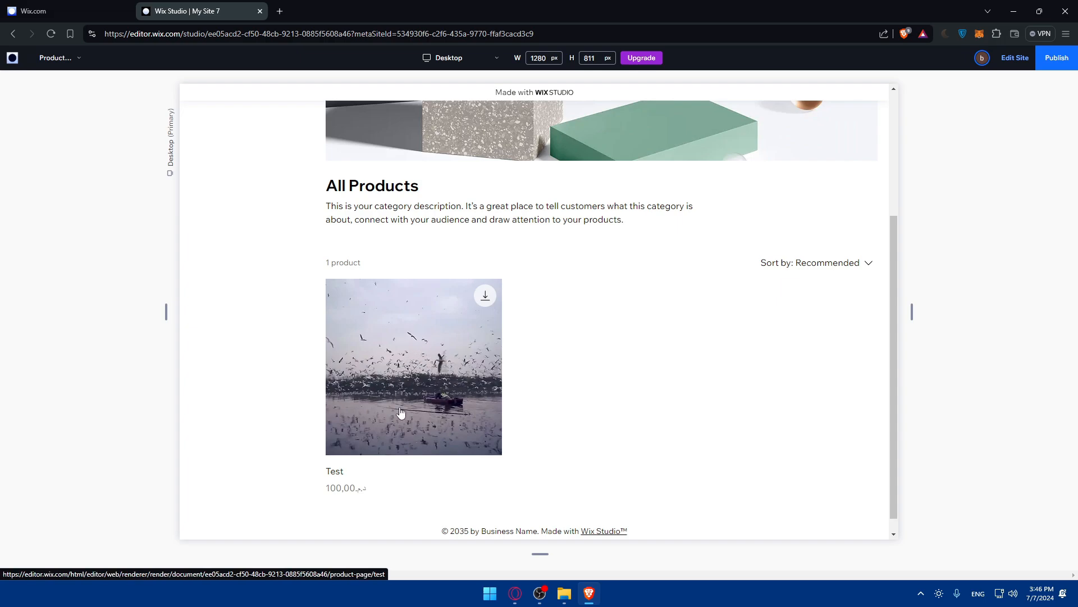